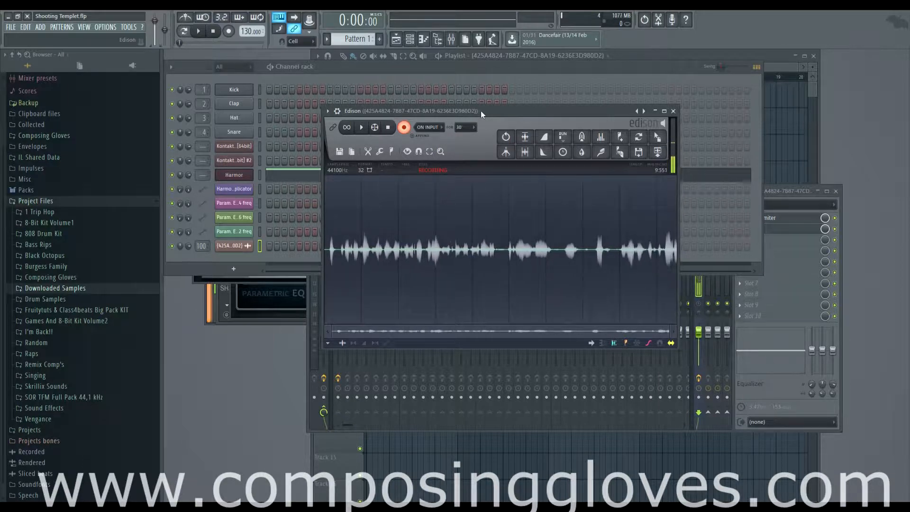
{"action": "left_click_drag", "start_coordinate": [500, 112], "coordinate": [500, 107]}
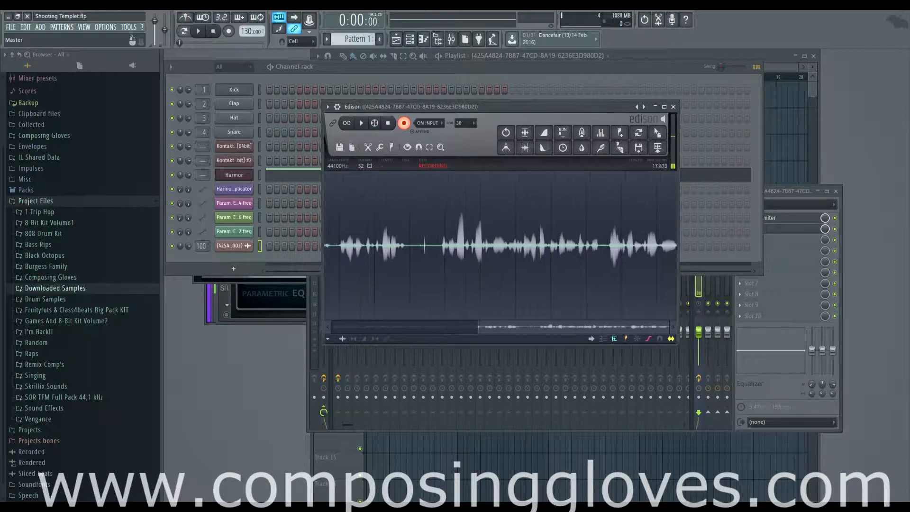
{"action": "mouse_move", "coordinate": [157, 506]}
{"action": "left_click", "coordinate": [104, 462]}
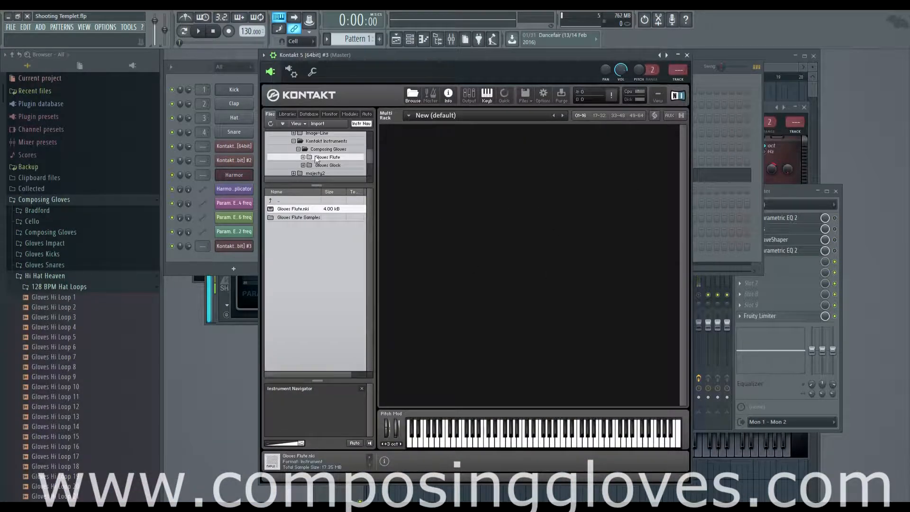
Load the Gloves Flute.nki instrument and open it for editing with the Wave Editor's sample waveform and loop settings in view
{"action": "double_click", "coordinate": [292, 209]}
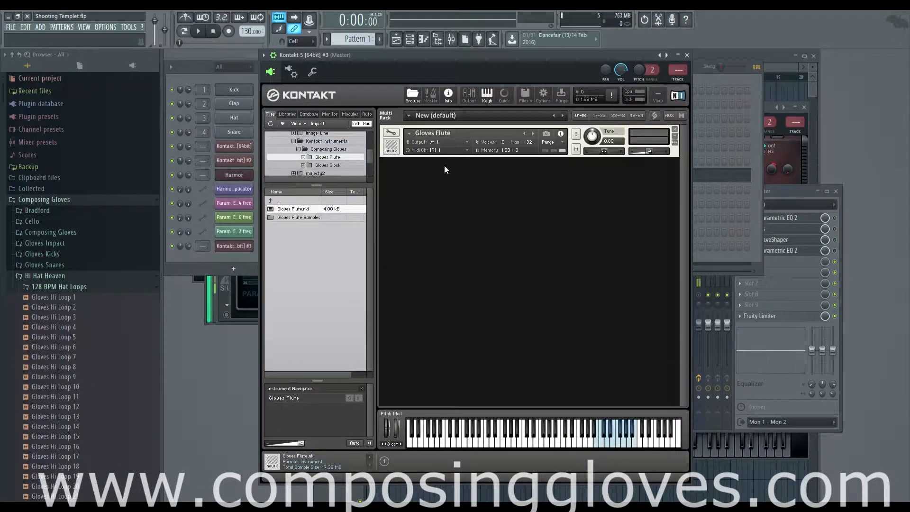
{"action": "left_click", "coordinate": [396, 137]}
{"action": "left_click", "coordinate": [395, 136]}
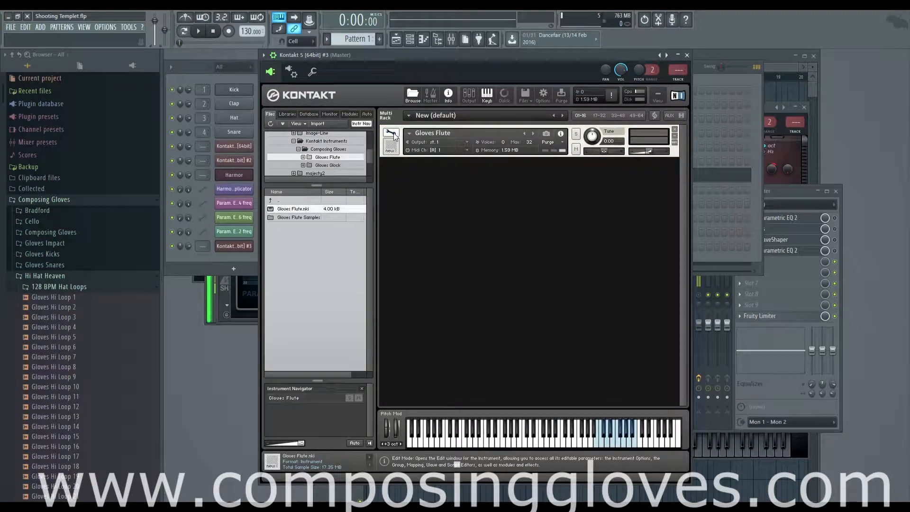
{"action": "left_click", "coordinate": [394, 136]}
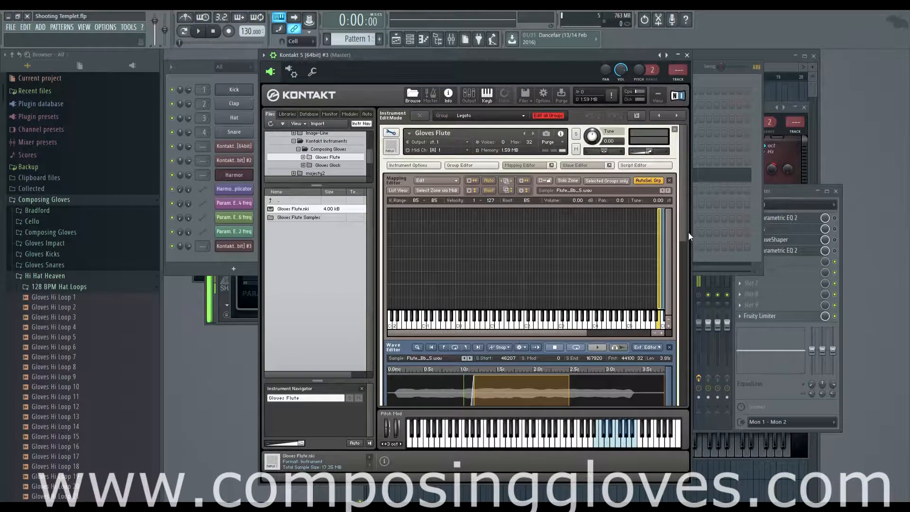
{"action": "left_click_drag", "start_coordinate": [683, 235], "coordinate": [673, 292]}
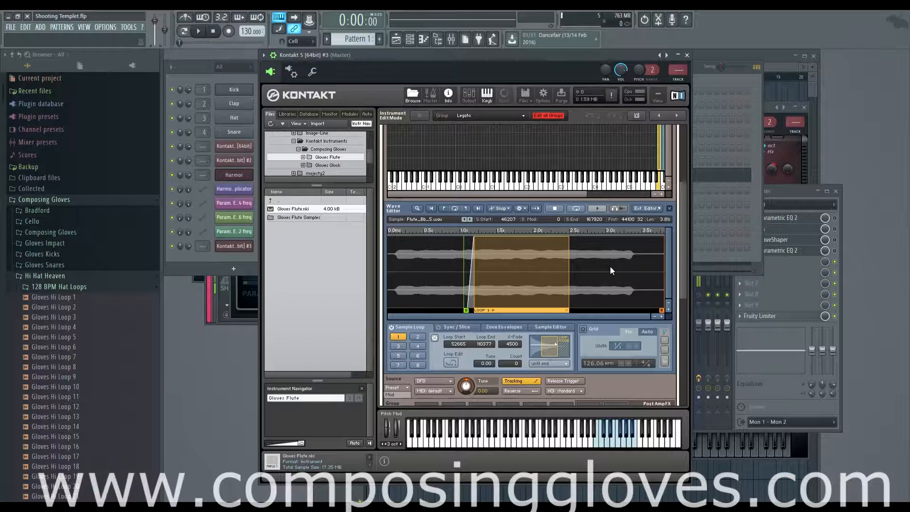
{"action": "left_click_drag", "start_coordinate": [682, 260], "coordinate": [683, 277]}
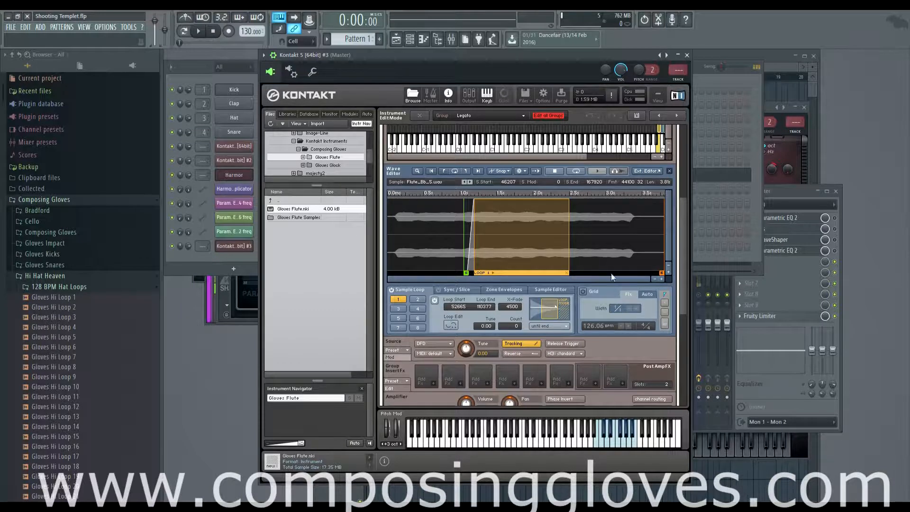
Examine the flute sample's waveform and its loop region closely from the attack through the looped section
{"action": "left_click", "coordinate": [662, 279]}
{"action": "left_click", "coordinate": [662, 278]}
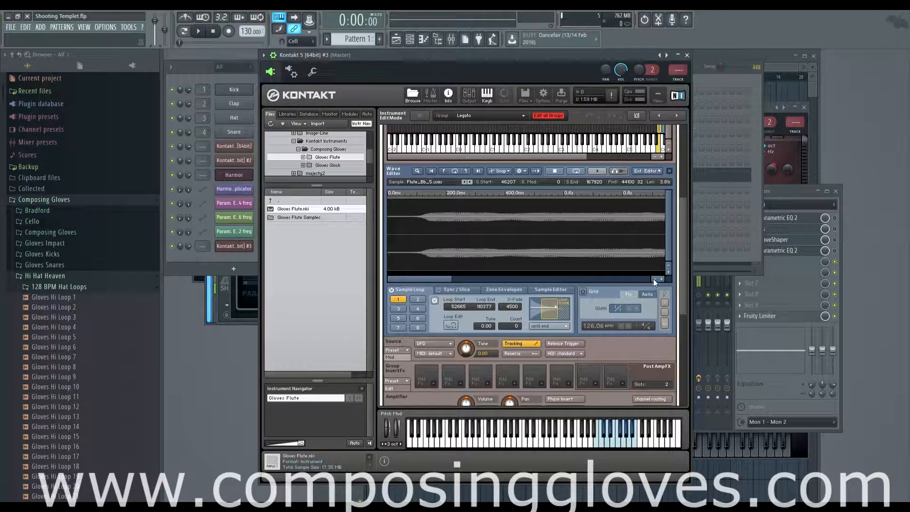
{"action": "left_click_drag", "start_coordinate": [439, 278], "coordinate": [445, 278]}
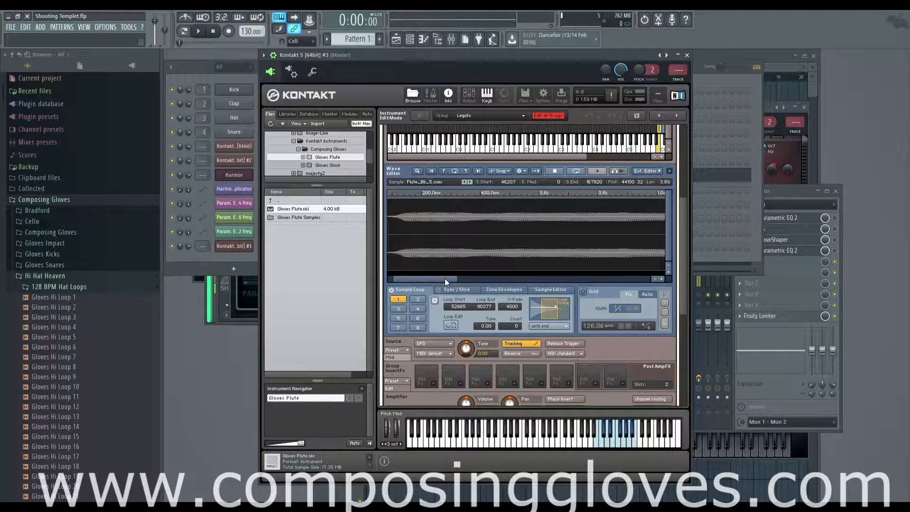
{"action": "left_click_drag", "start_coordinate": [444, 278], "coordinate": [430, 278]}
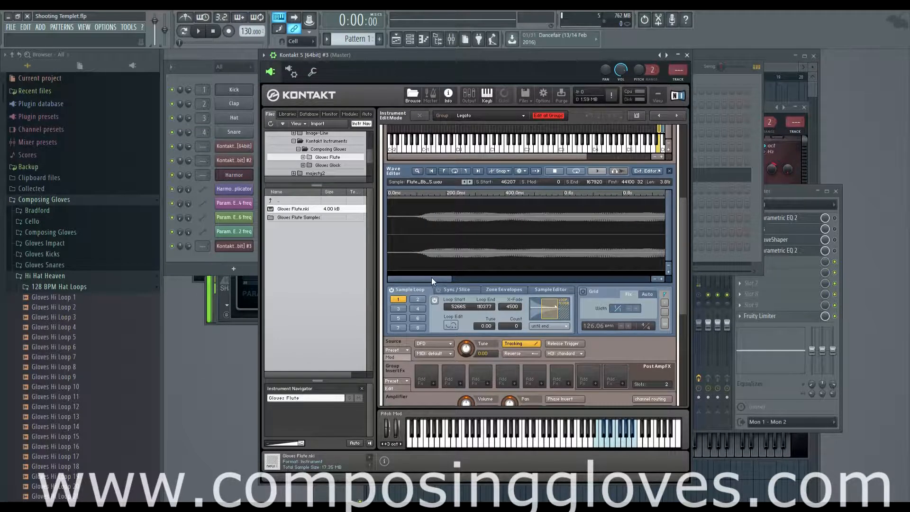
{"action": "left_click_drag", "start_coordinate": [436, 278], "coordinate": [517, 275]}
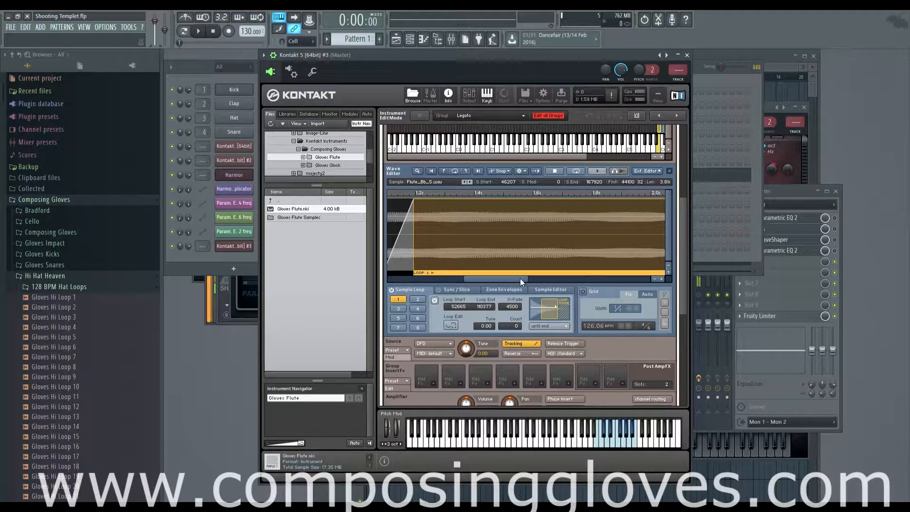
{"action": "left_click_drag", "start_coordinate": [522, 280], "coordinate": [505, 281]}
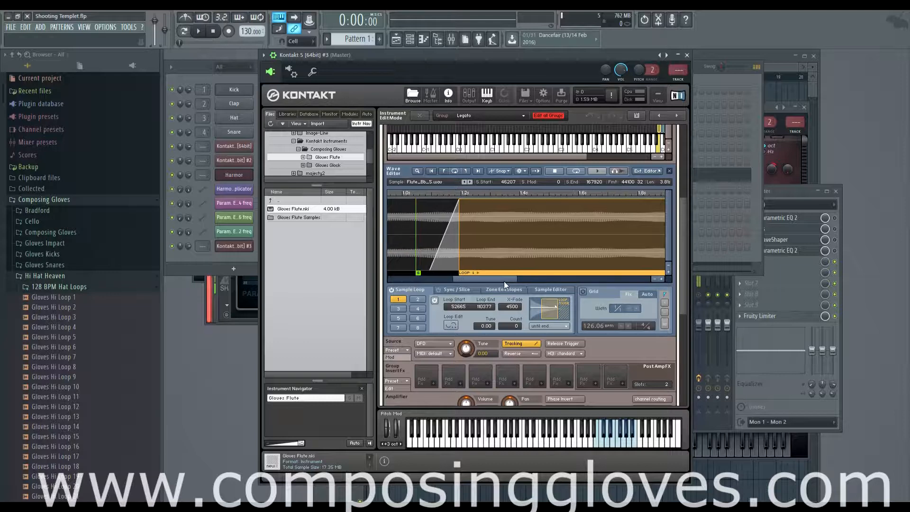
{"action": "left_click", "coordinate": [661, 279]}
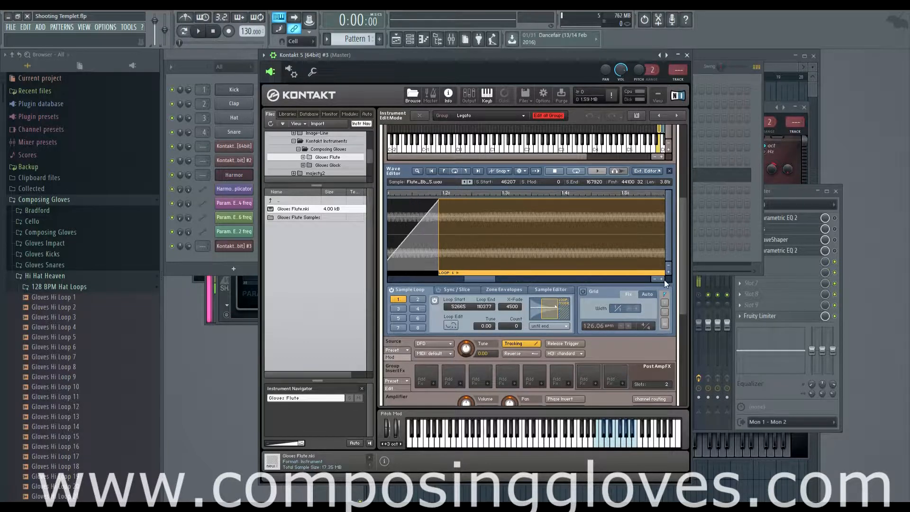
{"action": "left_click", "coordinate": [665, 280]}
{"action": "left_click", "coordinate": [664, 279]}
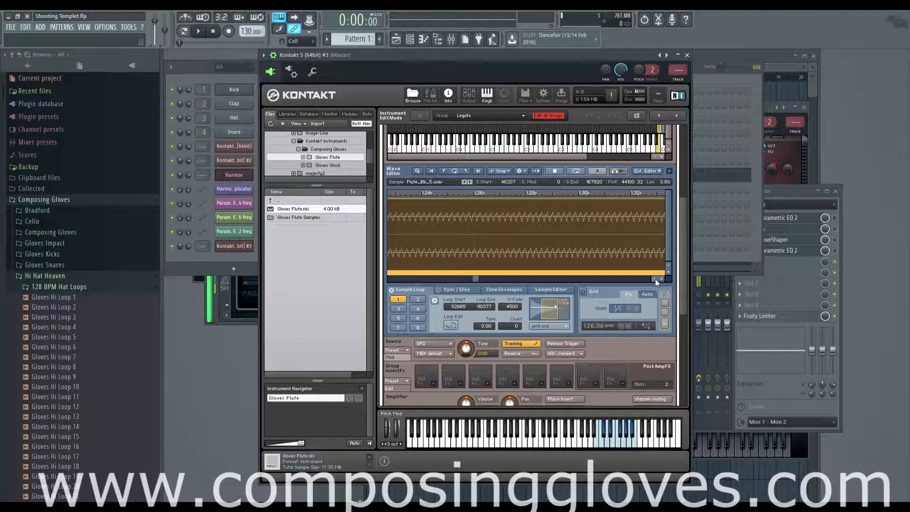
{"action": "left_click_drag", "start_coordinate": [475, 279], "coordinate": [491, 280]}
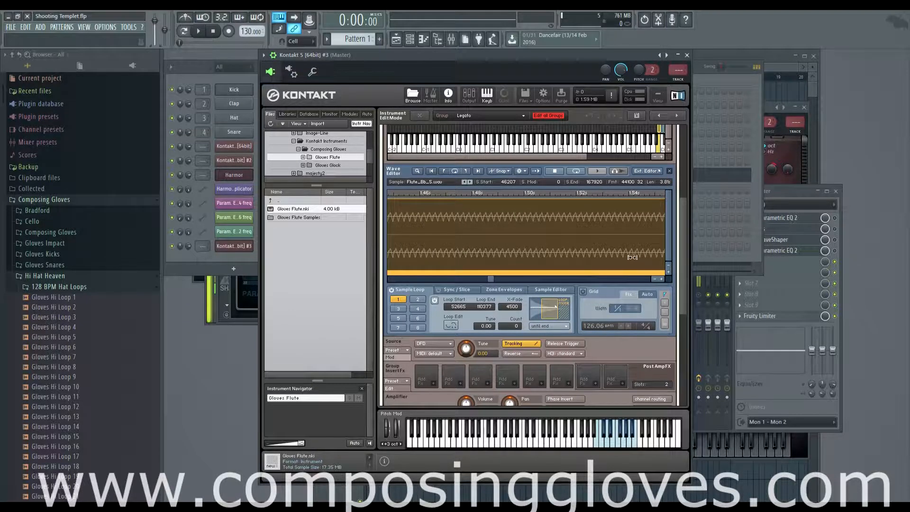
{"action": "scroll", "coordinate": [628, 258], "scroll_direction": "down", "scroll_amount": 1}
{"action": "scroll", "coordinate": [628, 258], "scroll_direction": "up", "scroll_amount": 1}
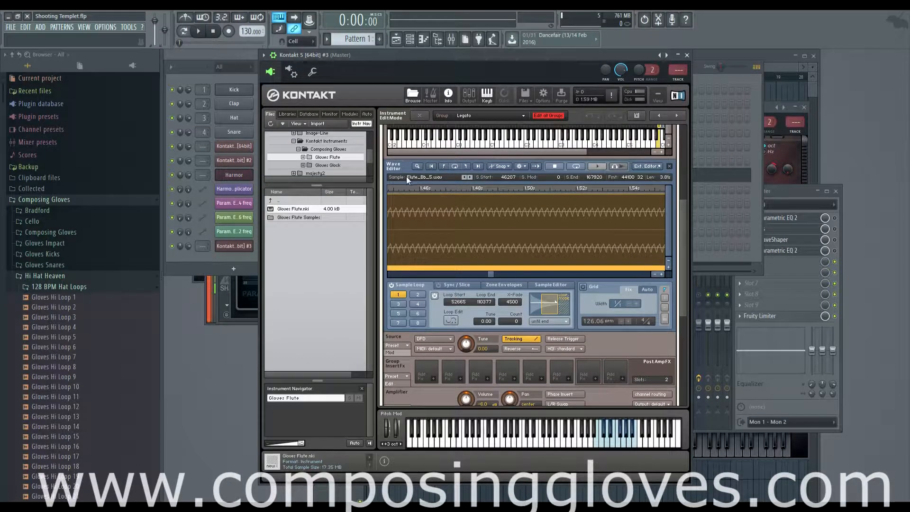
{"action": "left_click", "coordinate": [455, 166]}
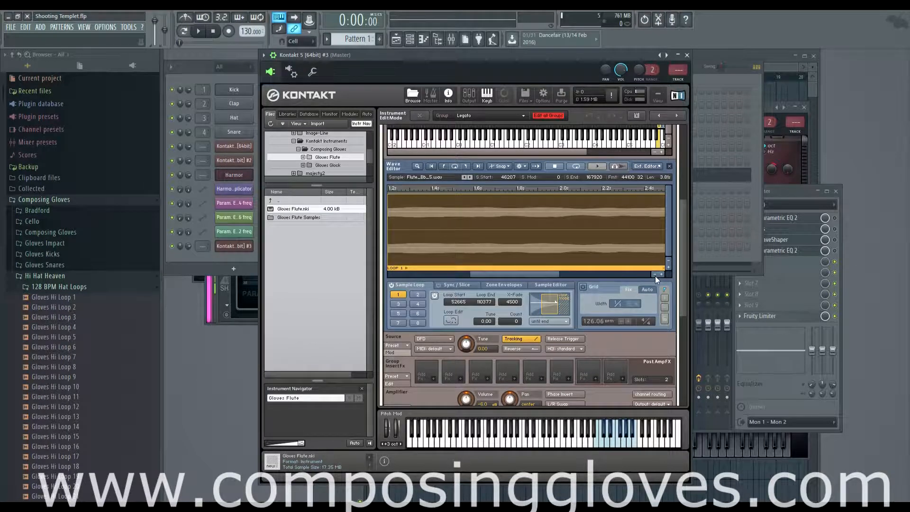
Activate sample loop 2, inspect its region across the flute waveform, and deactivate it again
{"action": "left_click", "coordinate": [417, 294]}
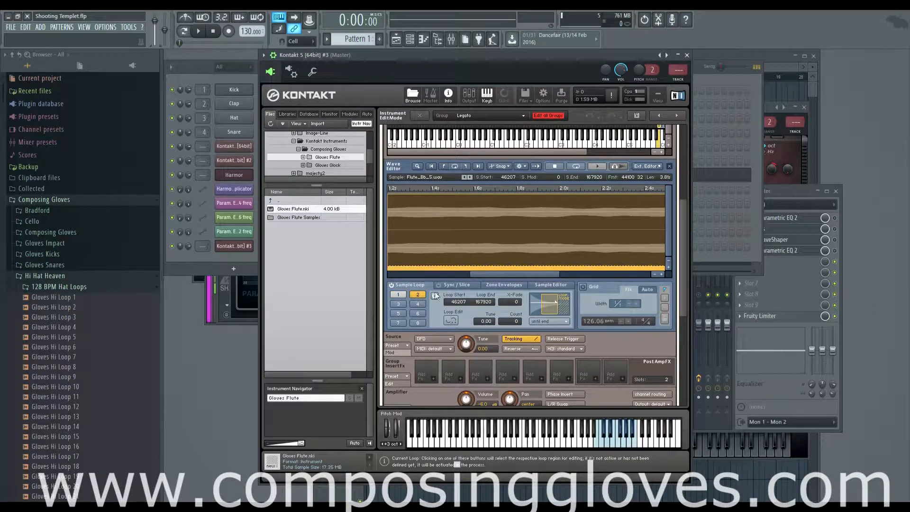
{"action": "left_click", "coordinate": [661, 274]}
{"action": "left_click", "coordinate": [661, 274]}
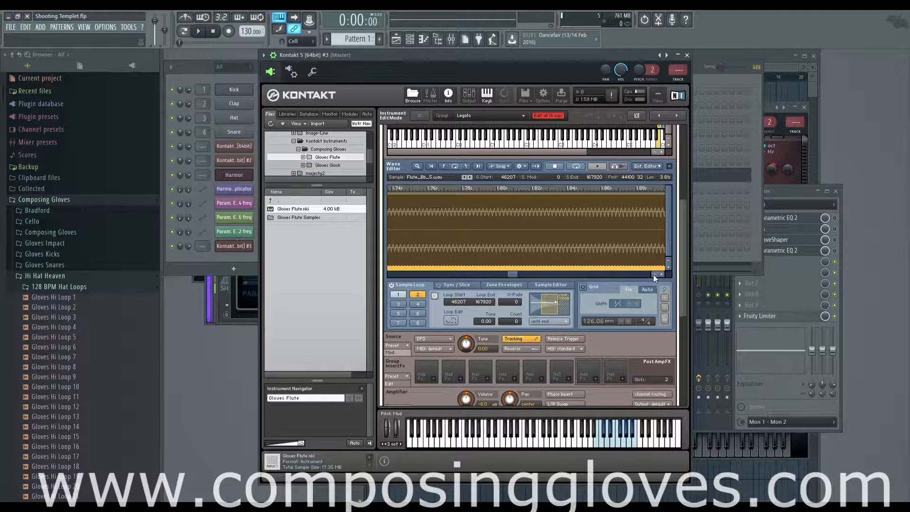
{"action": "left_click", "coordinate": [456, 167]}
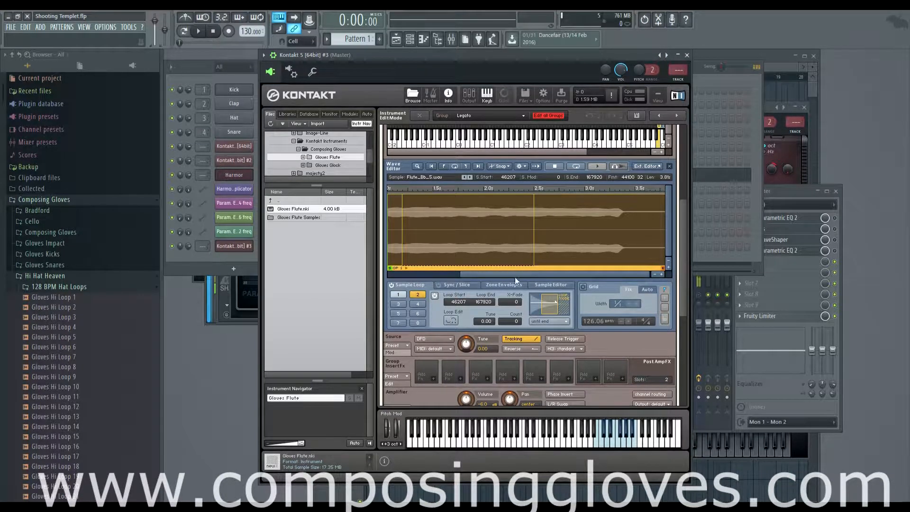
{"action": "left_click_drag", "start_coordinate": [515, 276], "coordinate": [636, 281]}
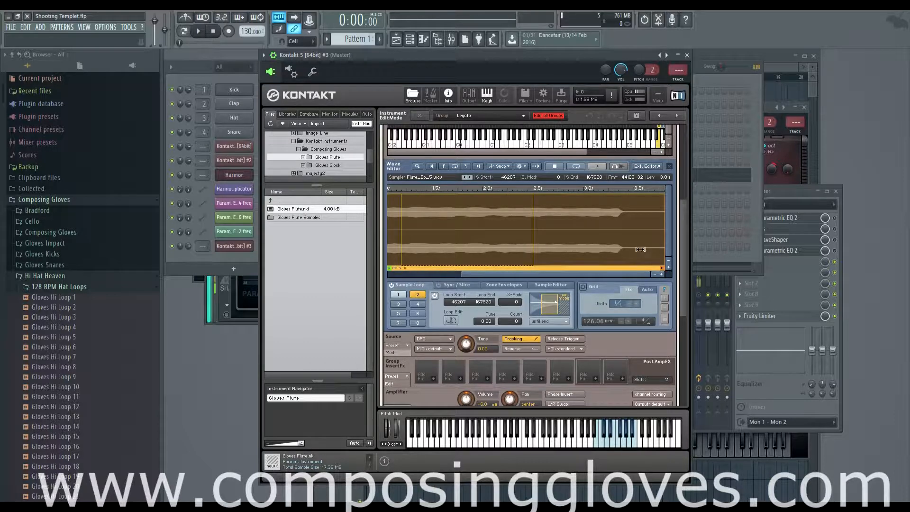
{"action": "left_click_drag", "start_coordinate": [640, 249], "coordinate": [498, 277]}
{"action": "right_click", "coordinate": [609, 269]}
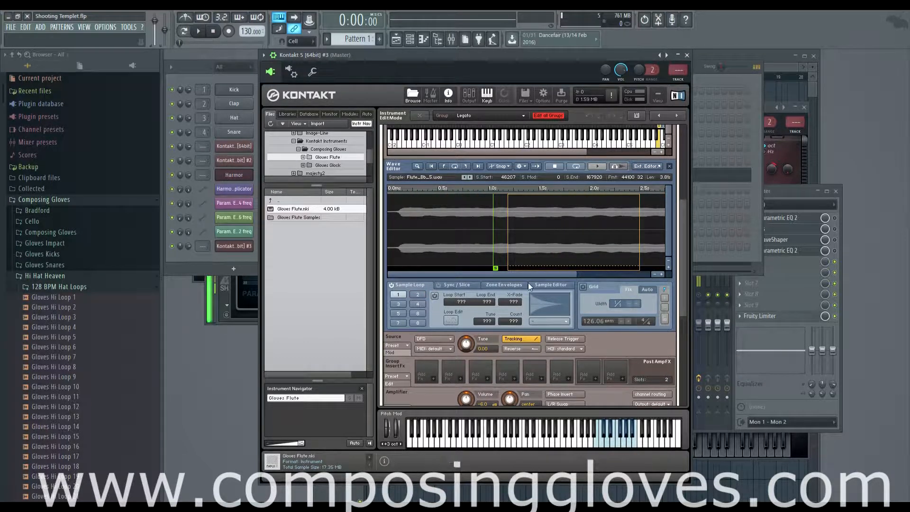
Select sample loop 1 to show its region, and switch the Sample Loop function off and on again
{"action": "left_click_drag", "start_coordinate": [533, 274], "coordinate": [573, 276]}
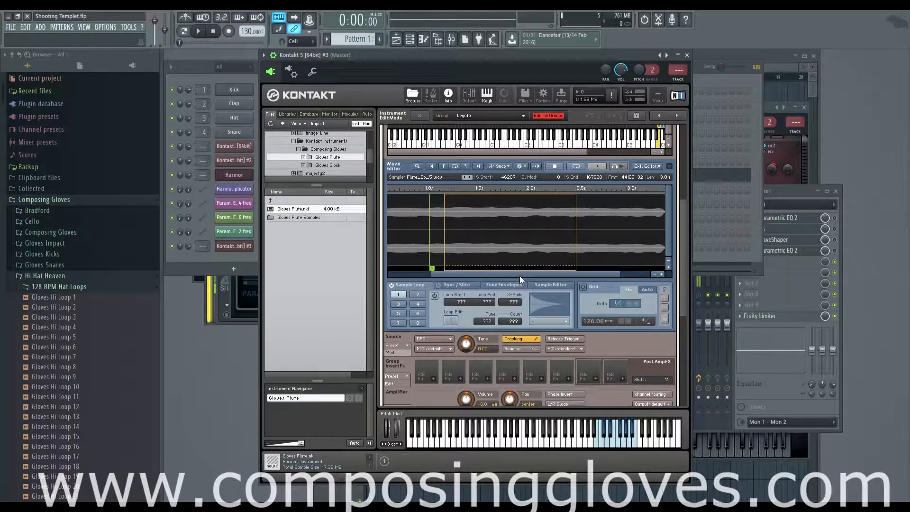
{"action": "scroll", "coordinate": [519, 276], "scroll_direction": "up", "scroll_amount": 1}
{"action": "left_click", "coordinate": [400, 294]}
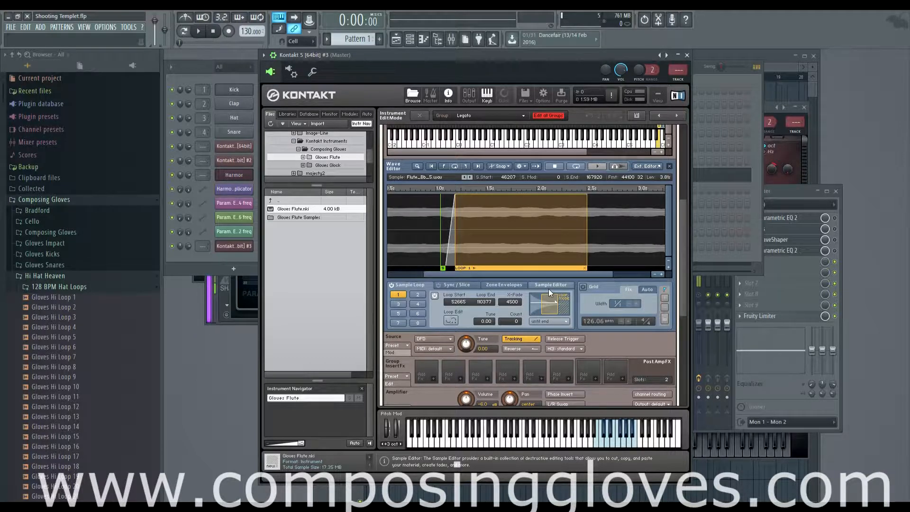
{"action": "left_click", "coordinate": [391, 285]}
{"action": "left_click", "coordinate": [392, 286]}
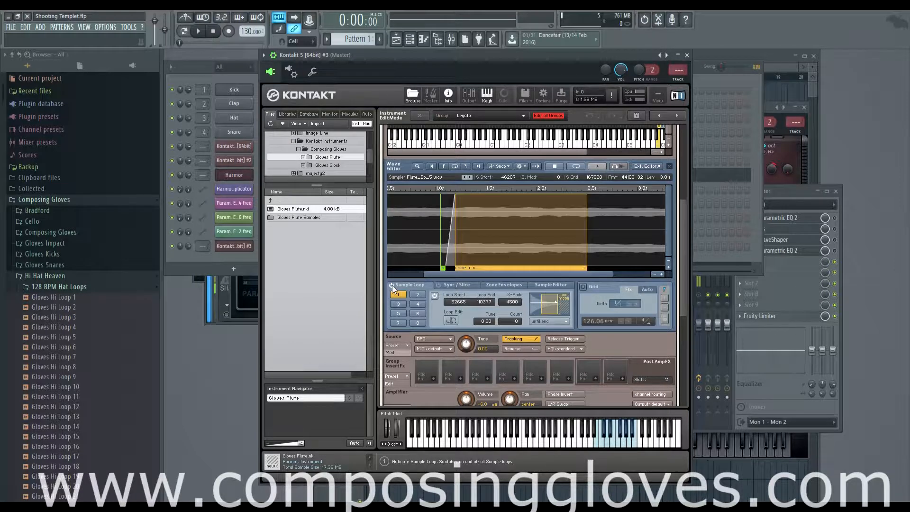
Activate sample loops 3 to 6 on the flute sample and deactivate the extra loops one by one
{"action": "left_click", "coordinate": [398, 303]}
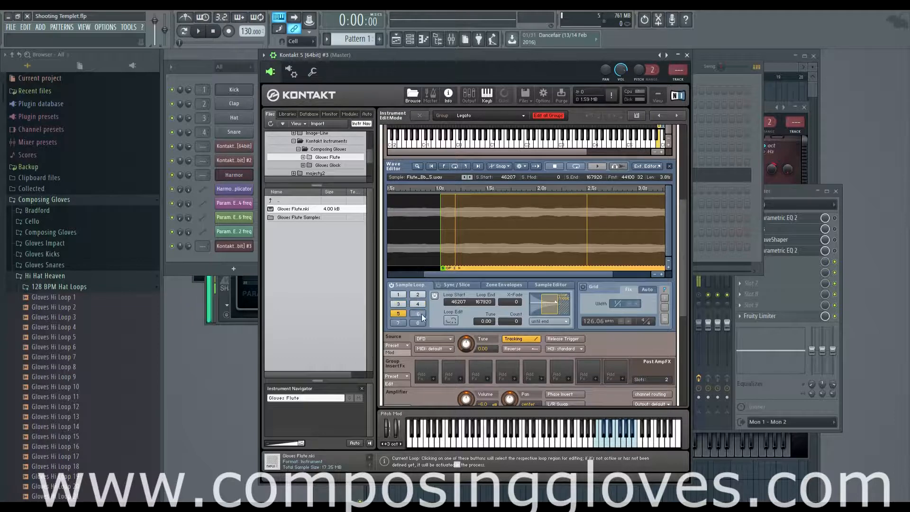
{"action": "left_click", "coordinate": [418, 313]}
{"action": "left_click", "coordinate": [435, 296]}
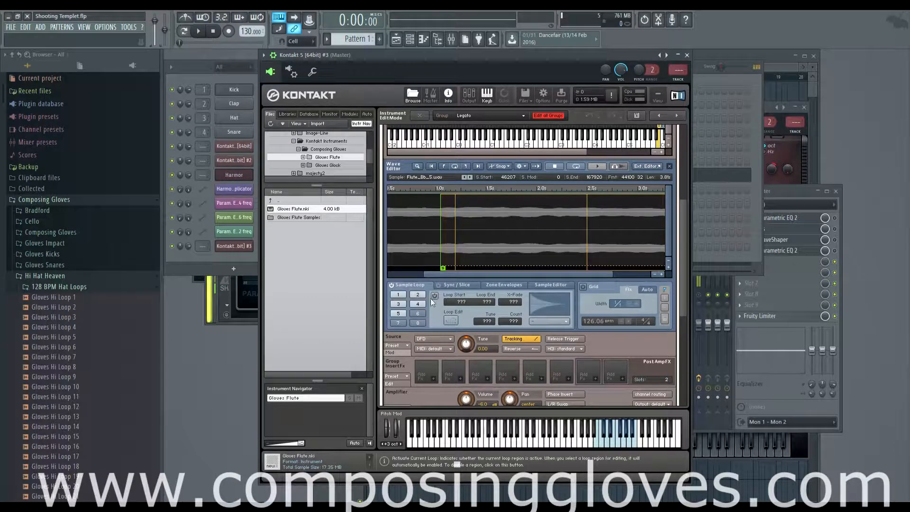
{"action": "left_click", "coordinate": [418, 304]}
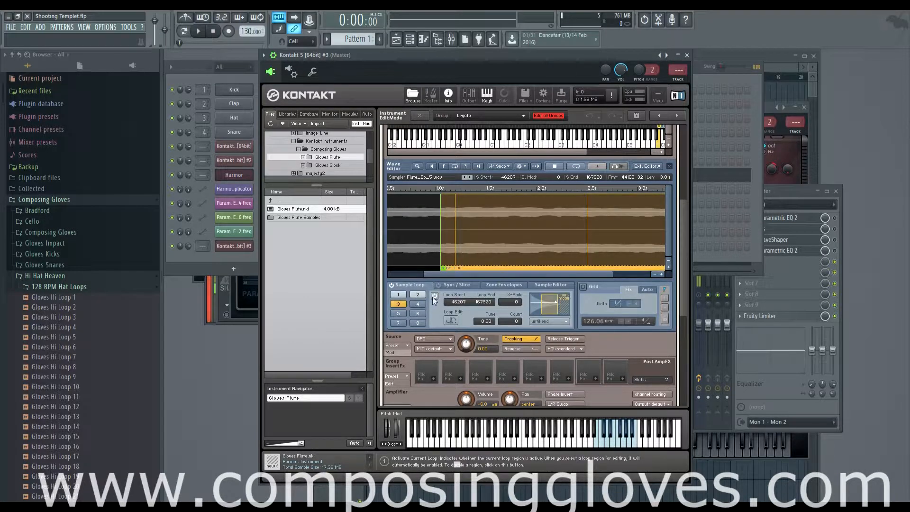
{"action": "left_click", "coordinate": [418, 294]}
{"action": "left_click", "coordinate": [400, 295]}
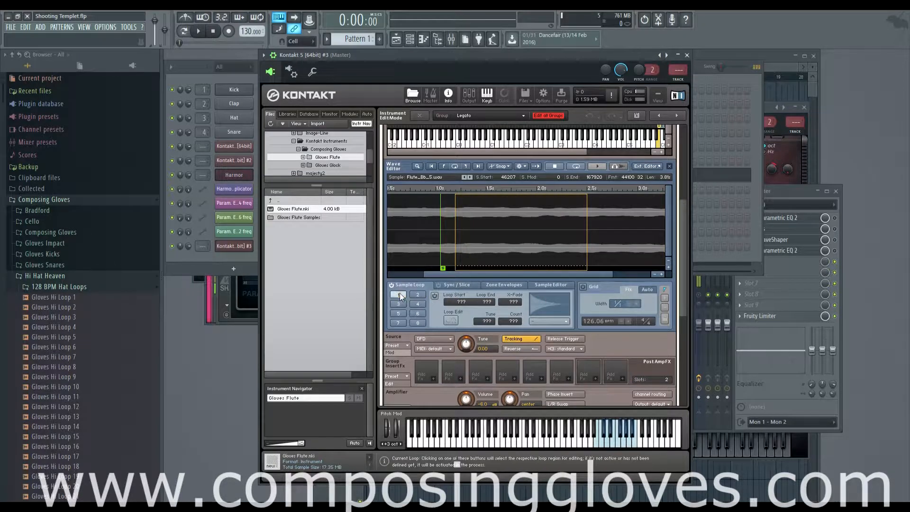
Activate sample loops 2 and 3, switch between them, and deactivate both again
{"action": "left_click", "coordinate": [416, 294]}
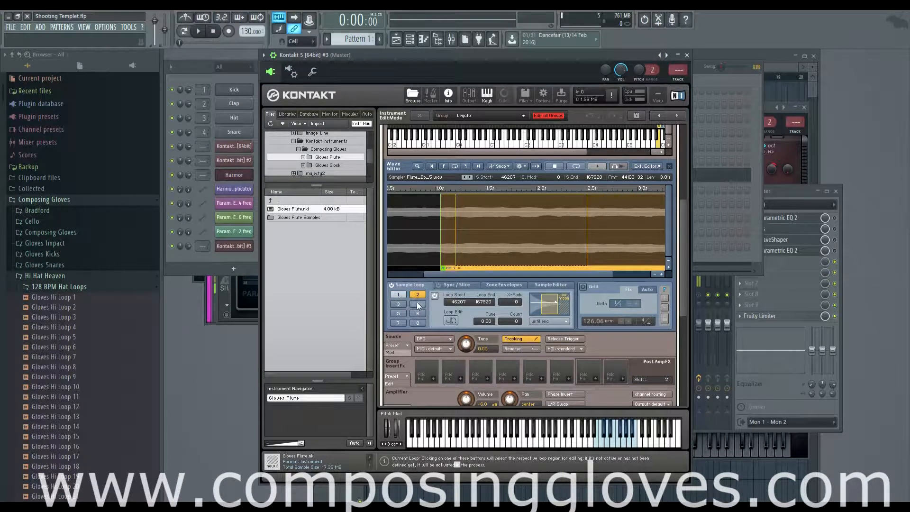
{"action": "left_click", "coordinate": [400, 304]}
{"action": "left_click", "coordinate": [434, 297]}
{"action": "left_click", "coordinate": [419, 294]}
{"action": "left_click", "coordinate": [405, 305]}
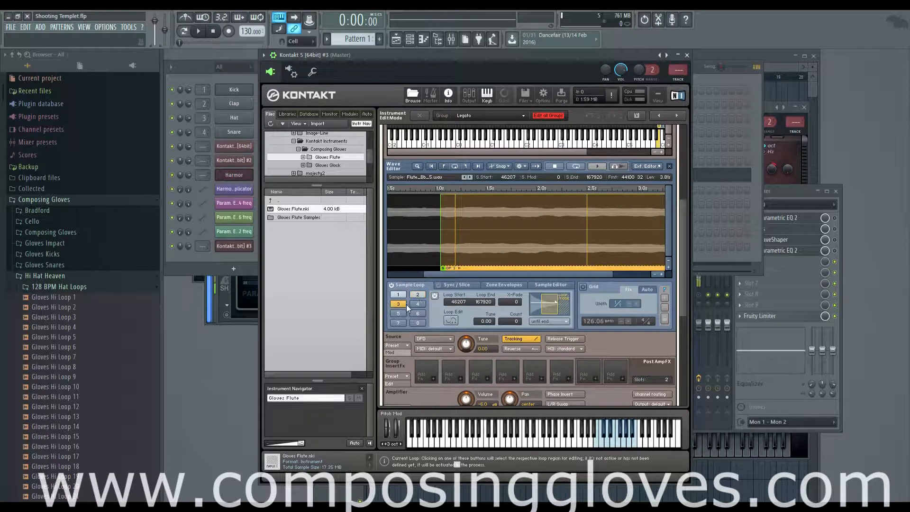
{"action": "left_click", "coordinate": [406, 306]}
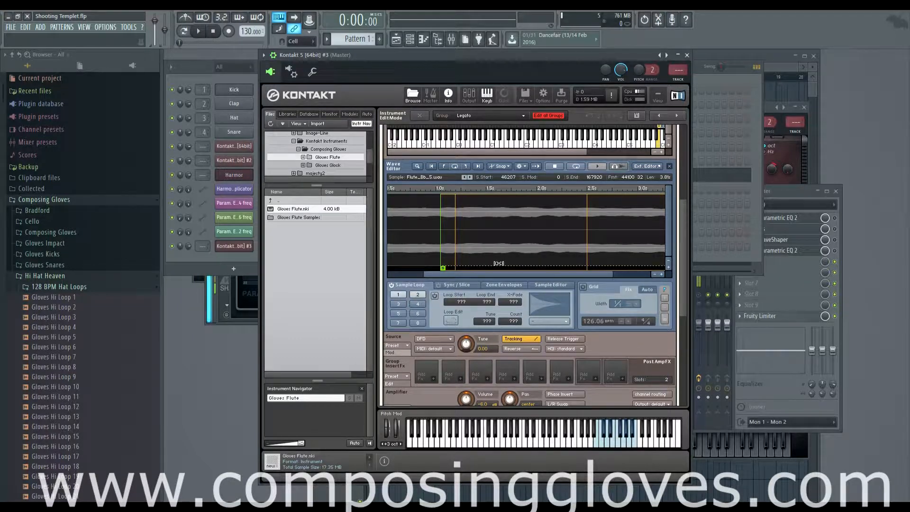
{"action": "left_click", "coordinate": [419, 294]}
{"action": "left_click", "coordinate": [435, 296]}
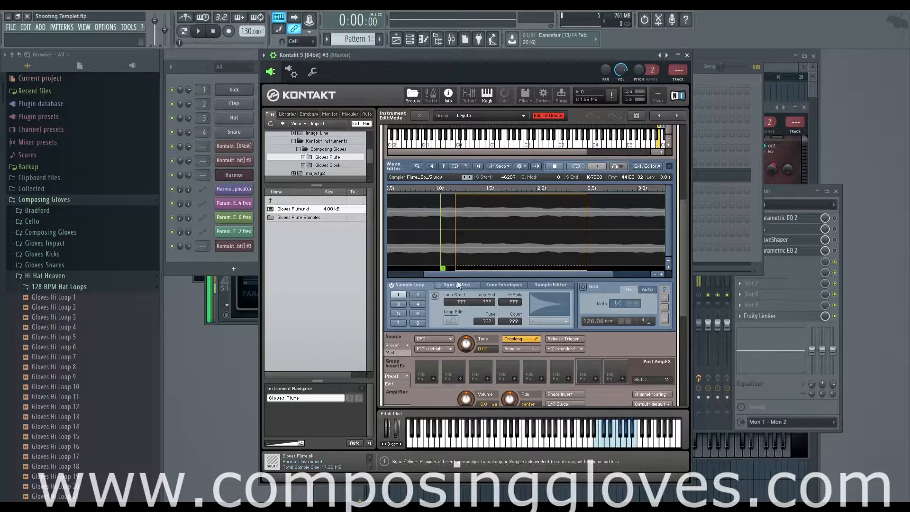
Select sample loop 1 and set its loop start to 53001
{"action": "left_click", "coordinate": [399, 295]}
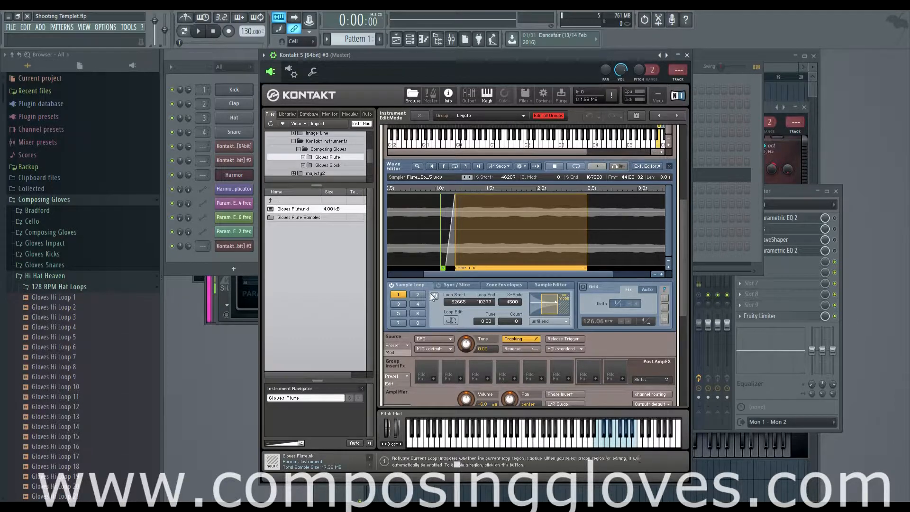
{"action": "mouse_move", "coordinate": [460, 302]}
{"action": "left_mouse_down"}
{"action": "mouse_move", "coordinate": [462, 331]}
{"action": "mouse_move", "coordinate": [462, 283]}
{"action": "mouse_move", "coordinate": [463, 300]}
{"action": "left_mouse_up"}
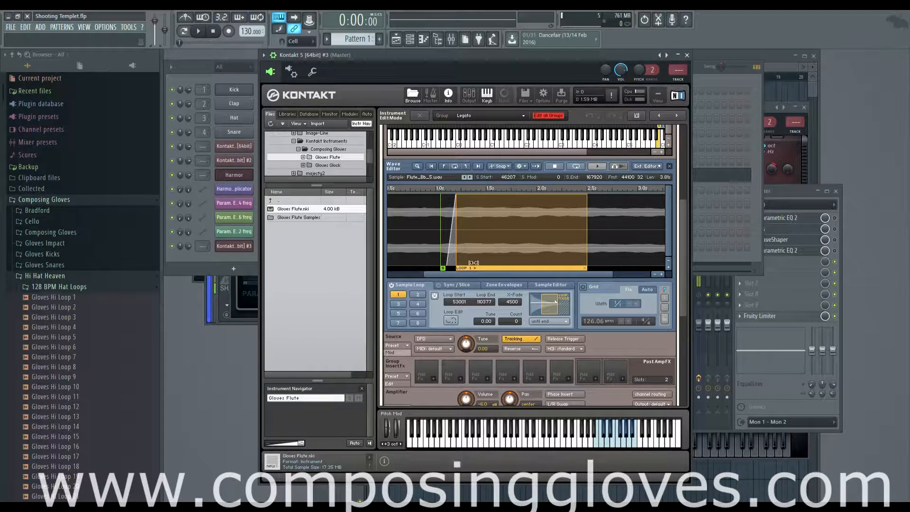
Set sample loop 1's loop end to 106011, and try crossfade lengths up to 5100
{"action": "mouse_move", "coordinate": [485, 300]}
{"action": "left_mouse_down"}
{"action": "mouse_move", "coordinate": [485, 332]}
{"action": "mouse_move", "coordinate": [494, 283]}
{"action": "mouse_move", "coordinate": [495, 322]}
{"action": "mouse_move", "coordinate": [488, 300]}
{"action": "left_mouse_up"}
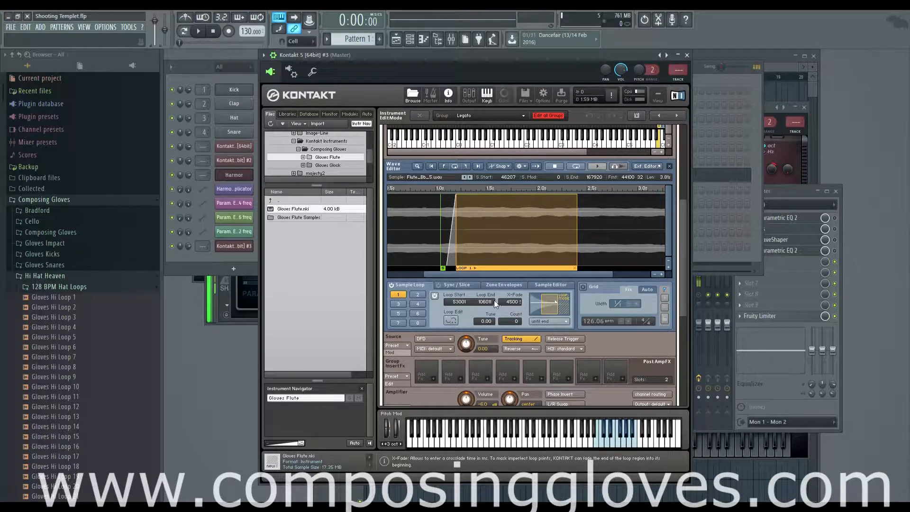
{"action": "scroll", "coordinate": [464, 303], "scroll_direction": "up", "scroll_amount": 2}
{"action": "left_click_drag", "start_coordinate": [513, 303], "coordinate": [512, 312]}
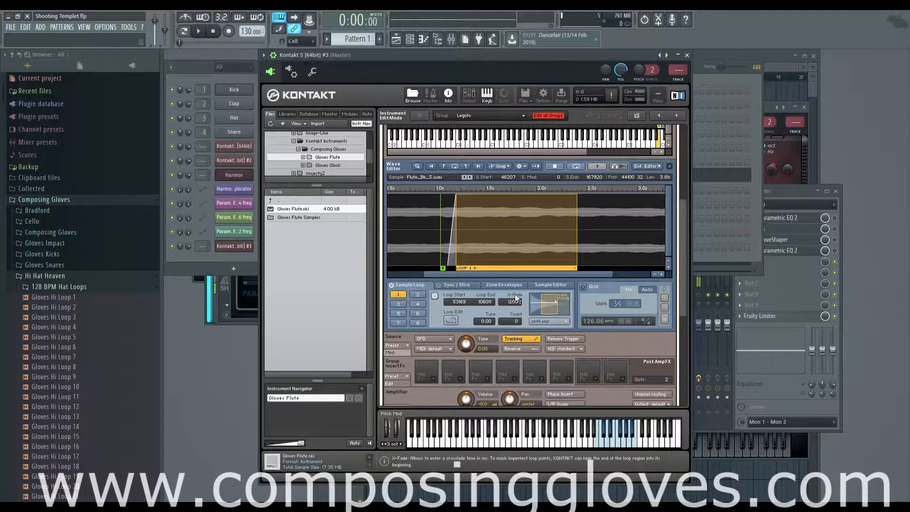
{"action": "left_click_drag", "start_coordinate": [516, 290], "coordinate": [513, 309]}
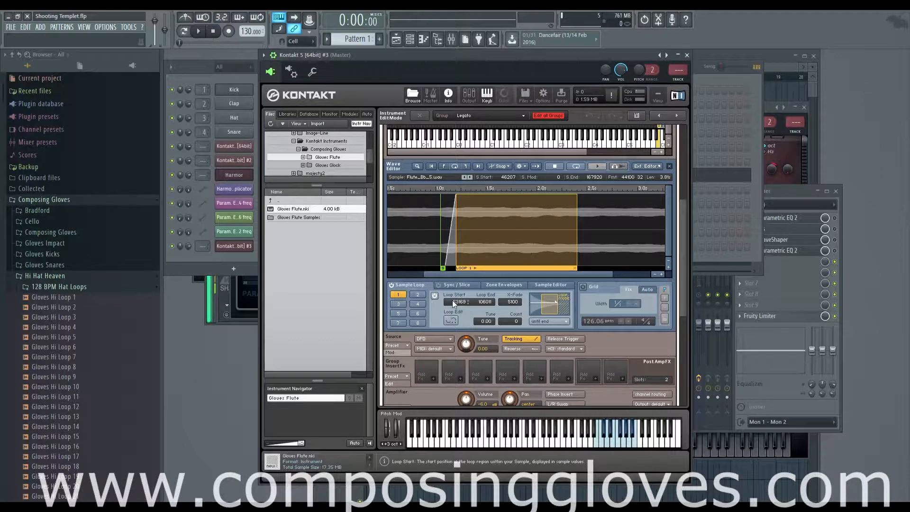
{"action": "left_click", "coordinate": [438, 340]}
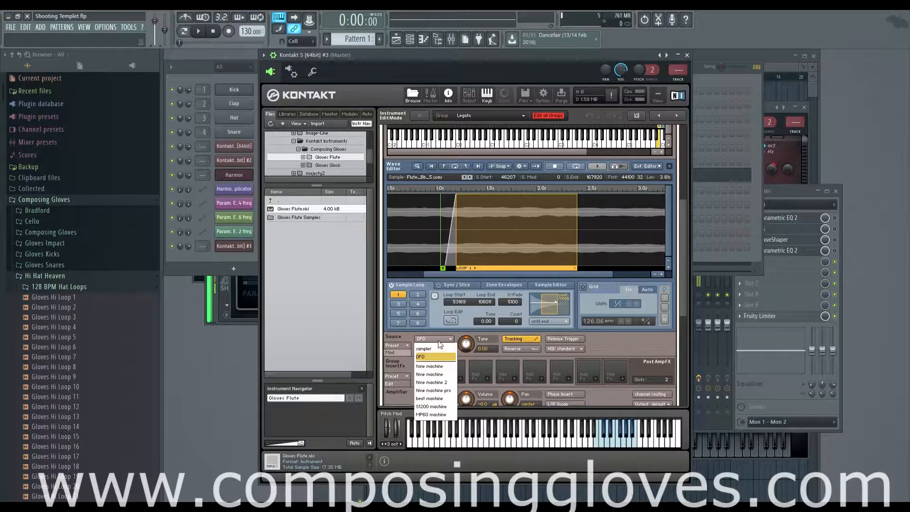
{"action": "left_click", "coordinate": [439, 339]}
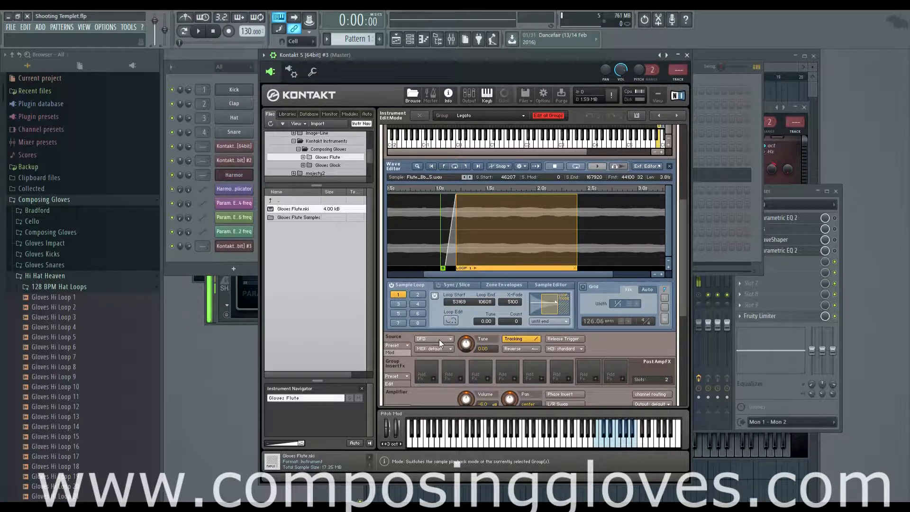
Switch the Wave Editor's grid on and off again
{"action": "left_click_drag", "start_coordinate": [687, 269], "coordinate": [685, 274]}
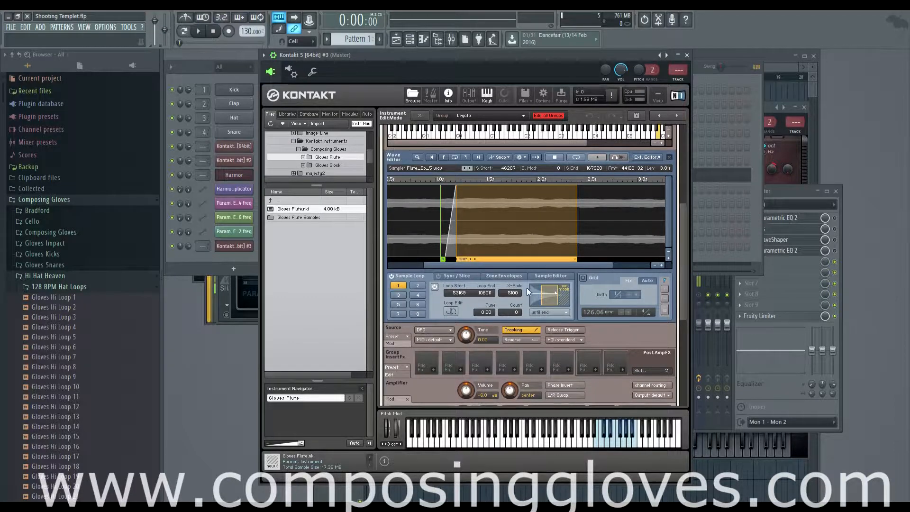
{"action": "left_click", "coordinate": [583, 278]}
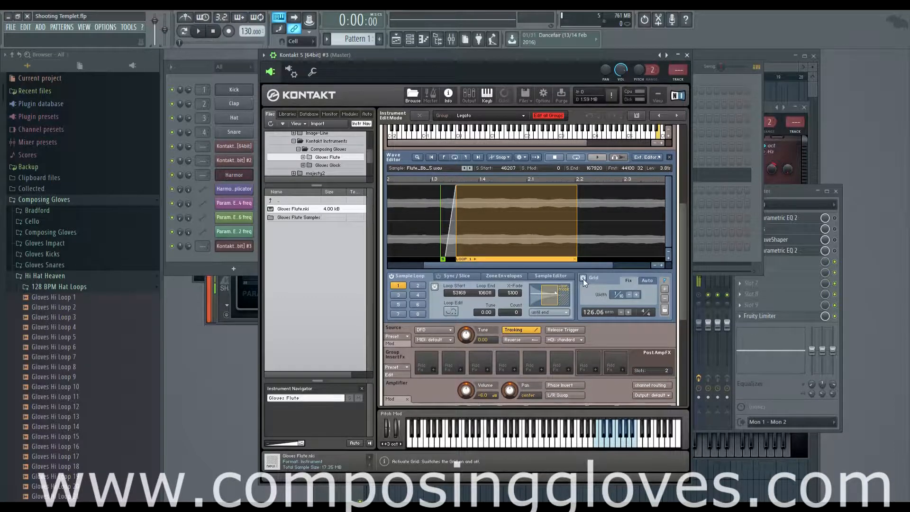
{"action": "left_click", "coordinate": [582, 278]}
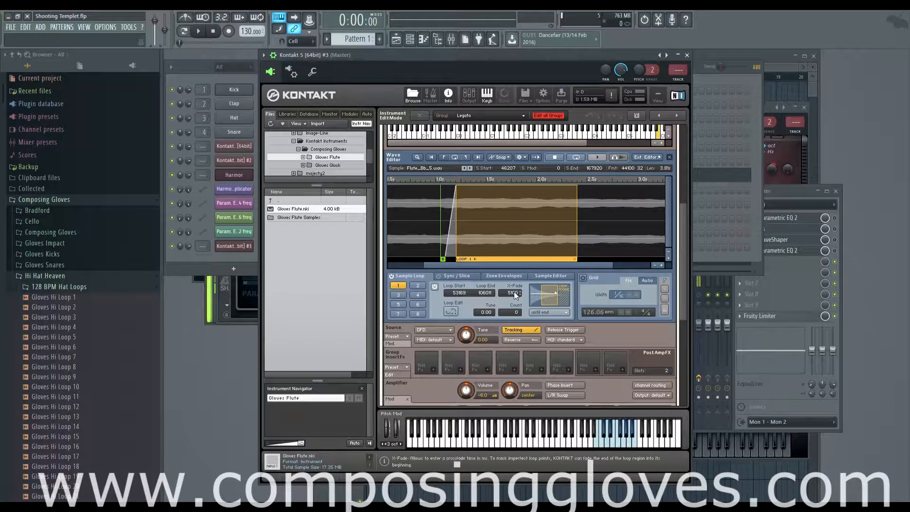
Set the loop's crossfade to 0 and switch the waveform to Loop Edit mode
{"action": "left_click_drag", "start_coordinate": [515, 295], "coordinate": [517, 373]}
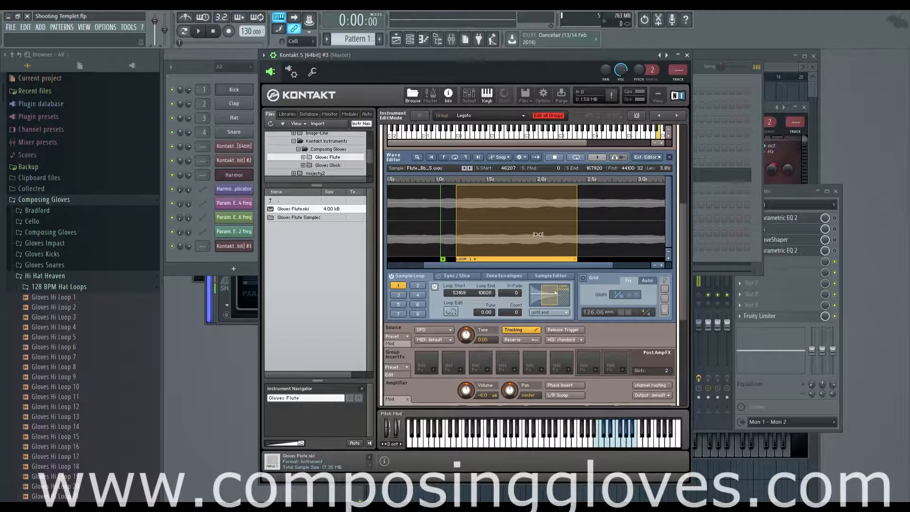
{"action": "left_click", "coordinate": [449, 311]}
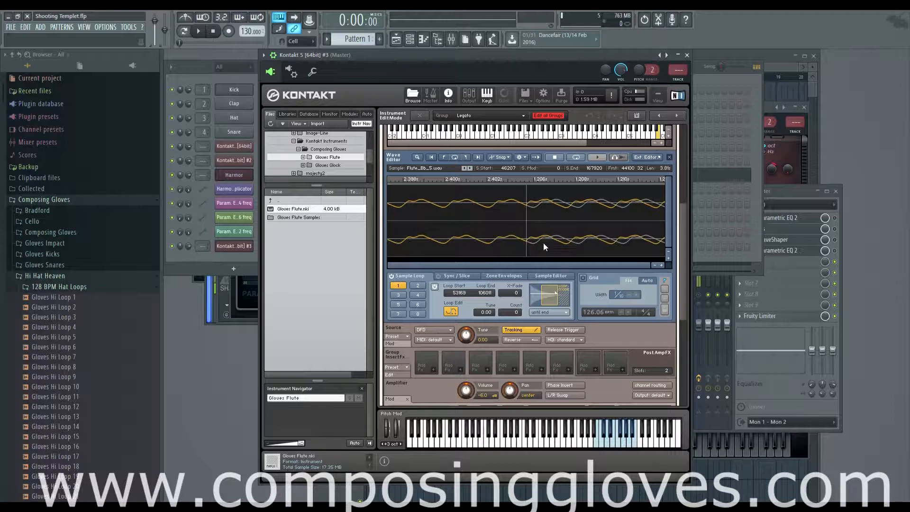
Adjust the loop points to compare the waveforms at the seam, setting loop end to 107858 and loop start to 54512
{"action": "scroll", "coordinate": [486, 294], "scroll_direction": "down", "scroll_amount": 3}
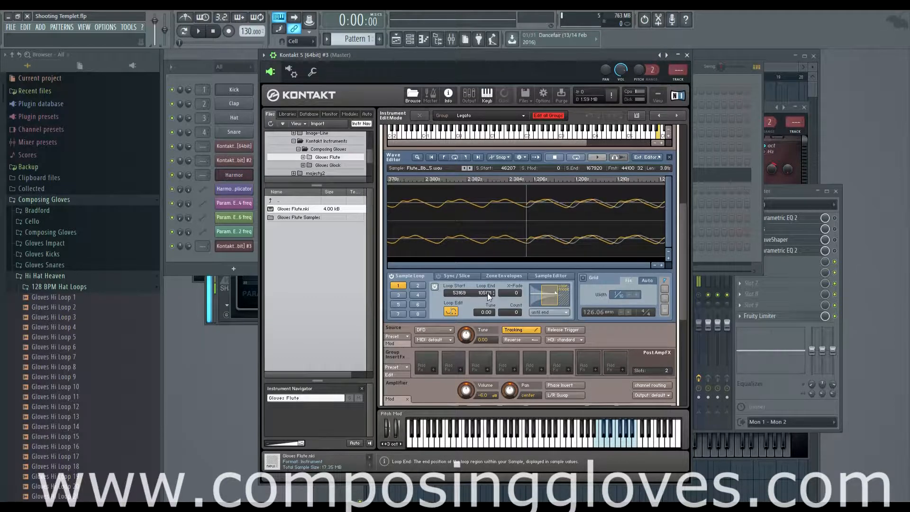
{"action": "scroll", "coordinate": [488, 295], "scroll_direction": "down", "scroll_amount": 1}
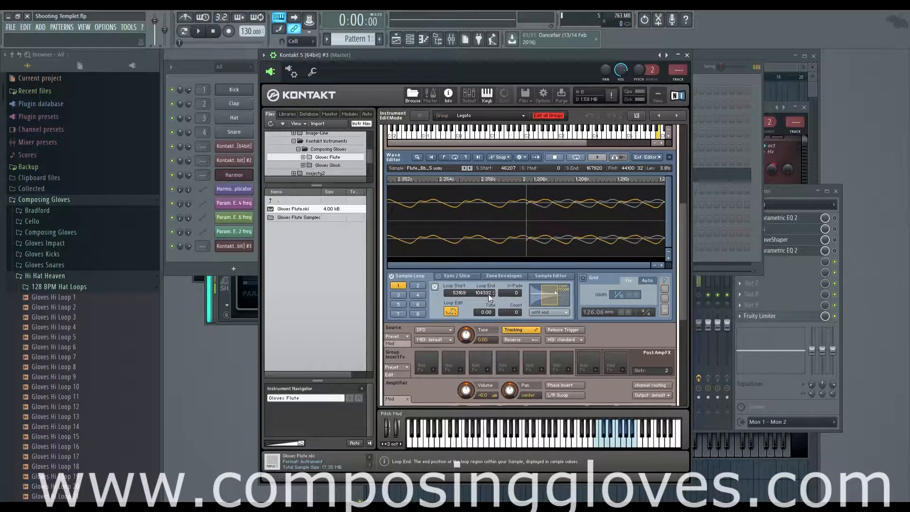
{"action": "scroll", "coordinate": [488, 292], "scroll_direction": "up", "scroll_amount": 3}
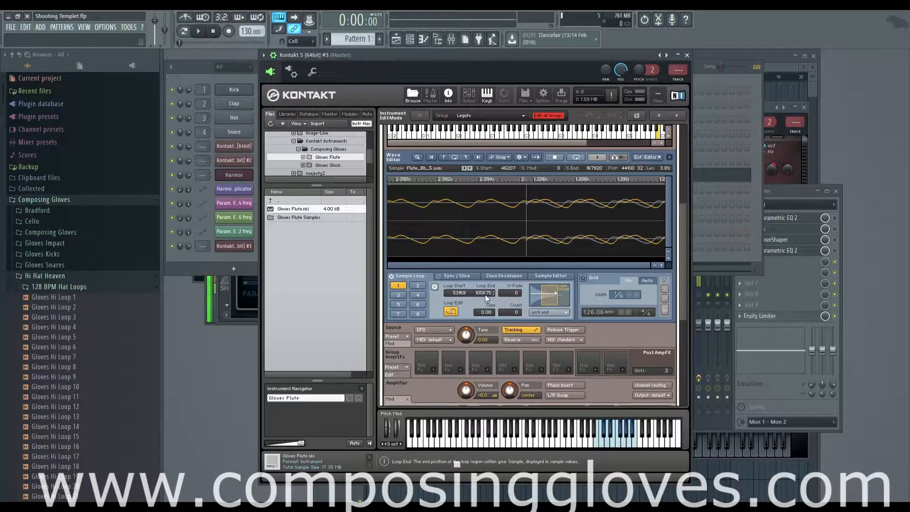
{"action": "left_click_drag", "start_coordinate": [485, 291], "coordinate": [457, 289]}
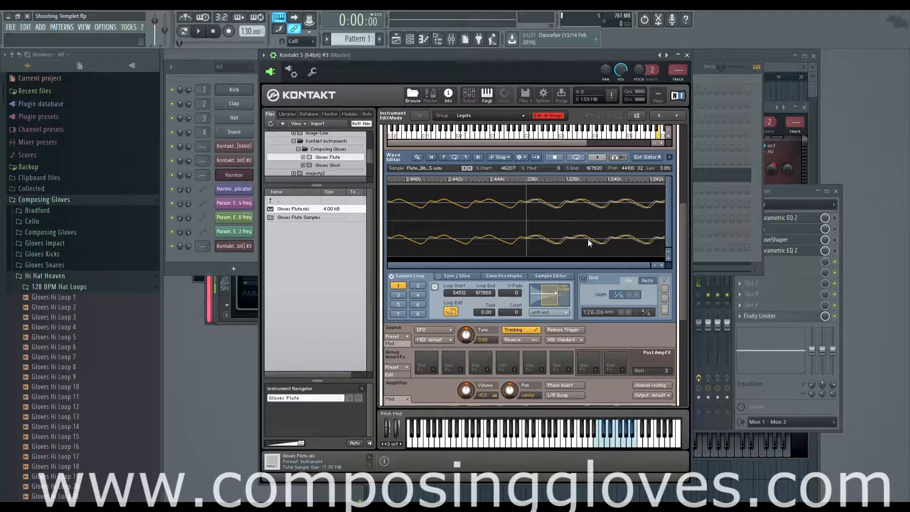
Fine-tune the loop start to 53856 so the waveforms line up at the seam, and audition the loop on the lowest flute note
{"action": "left_click_drag", "start_coordinate": [460, 293], "coordinate": [467, 291]}
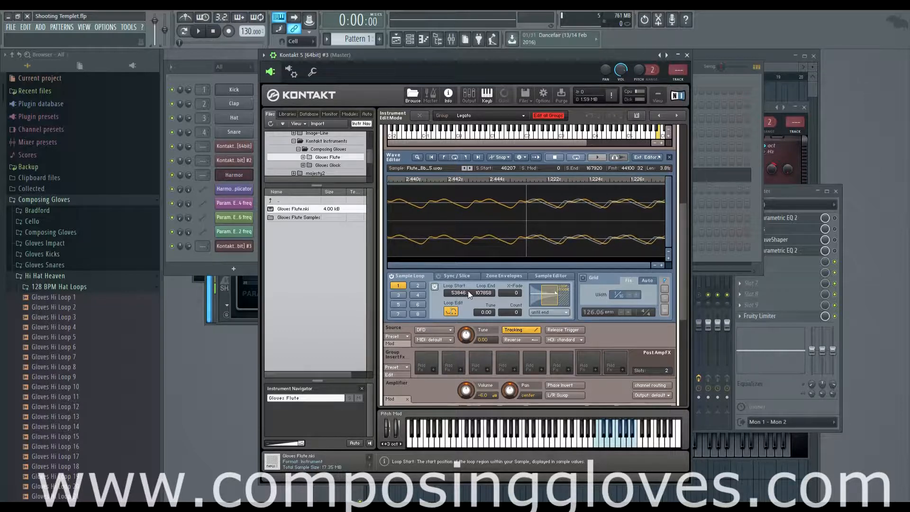
{"action": "left_click", "coordinate": [468, 291]}
{"action": "left_click", "coordinate": [468, 291]}
{"action": "left_click", "coordinate": [468, 291]}
{"action": "left_click", "coordinate": [467, 291]}
{"action": "left_click", "coordinate": [467, 291]}
{"action": "left_click", "coordinate": [468, 291]}
{"action": "left_click", "coordinate": [468, 291]}
{"action": "left_click", "coordinate": [468, 291]}
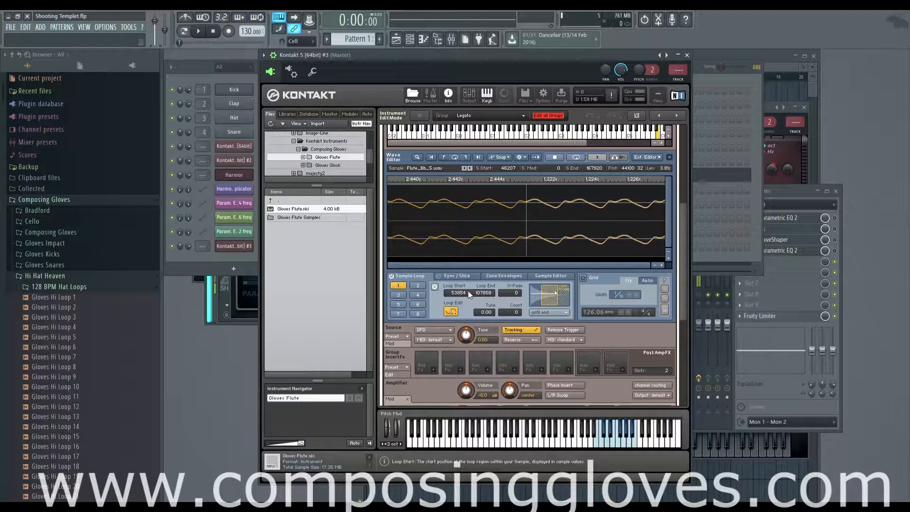
{"action": "left_click", "coordinate": [467, 291]}
{"action": "left_click", "coordinate": [468, 291]}
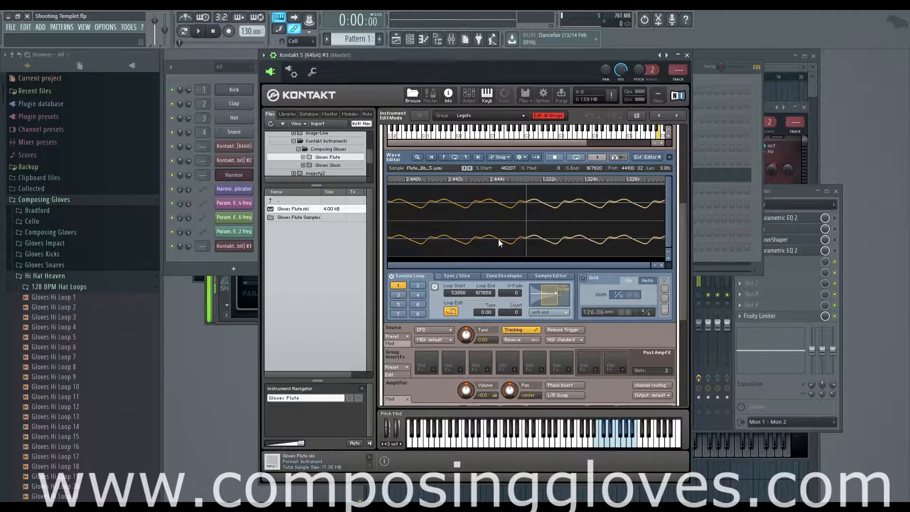
{"action": "mouse_move", "coordinate": [681, 237]}
{"action": "left_mouse_down"}
{"action": "mouse_move", "coordinate": [679, 184]}
{"action": "mouse_move", "coordinate": [676, 229]}
{"action": "left_mouse_up"}
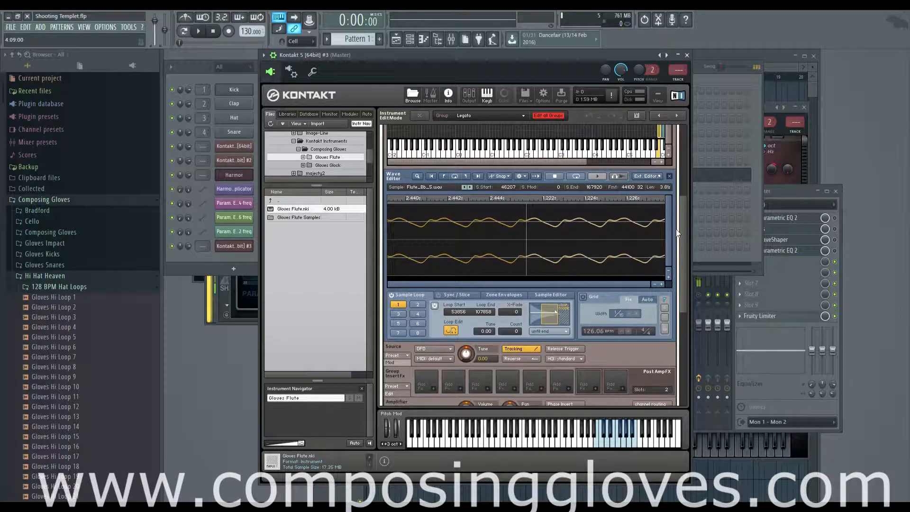
{"action": "left_click", "coordinate": [597, 443]}
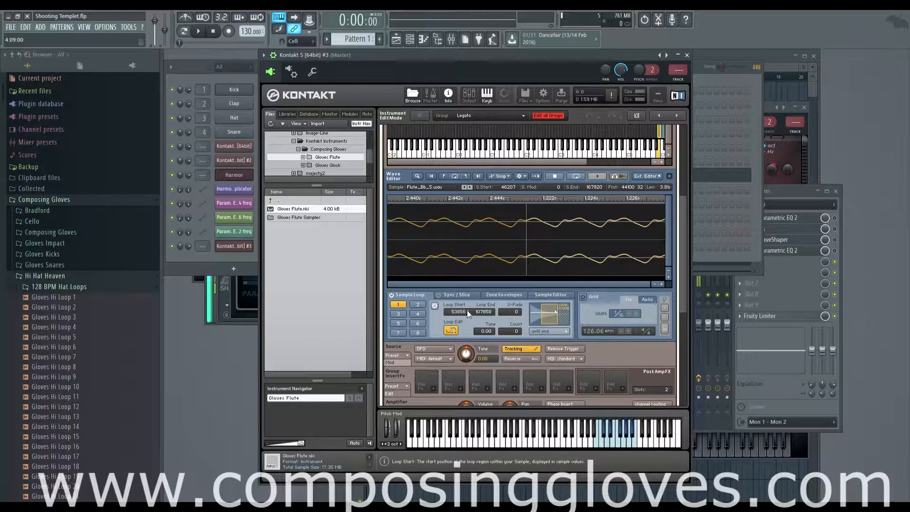
Move the loop start to 49656 so the waveforms are out of line, and audition the flute note
{"action": "mouse_move", "coordinate": [468, 310]}
{"action": "left_mouse_down"}
{"action": "mouse_move", "coordinate": [459, 322]}
{"action": "mouse_move", "coordinate": [459, 311]}
{"action": "left_mouse_up"}
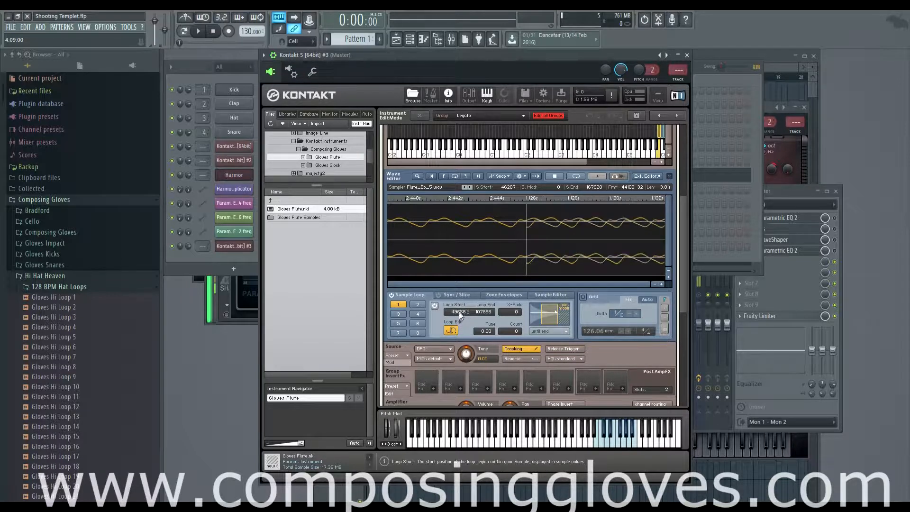
{"action": "left_click", "coordinate": [597, 443]}
{"action": "left_click", "coordinate": [596, 445]}
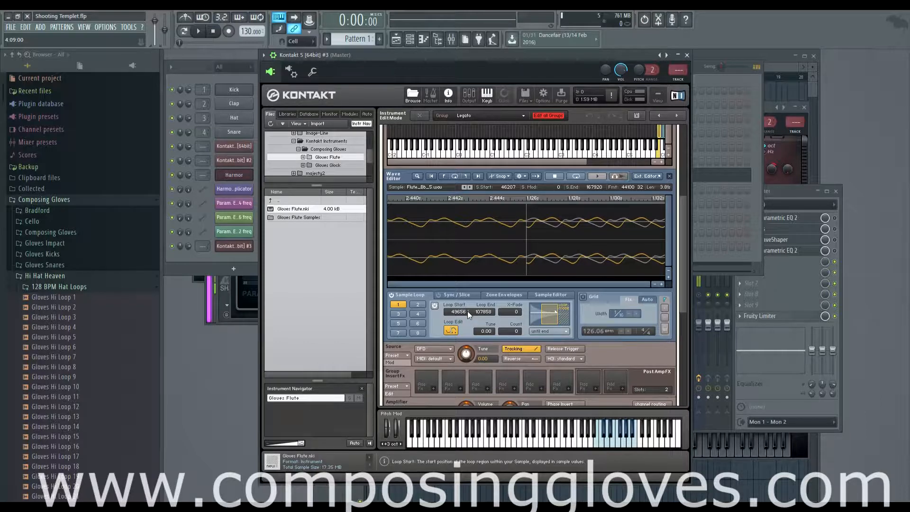
Fine-tune the loop start to 49693 so the waveforms match at the seam, and leave Loop Edit mode
{"action": "scroll", "coordinate": [467, 311], "scroll_direction": "up", "scroll_amount": 2}
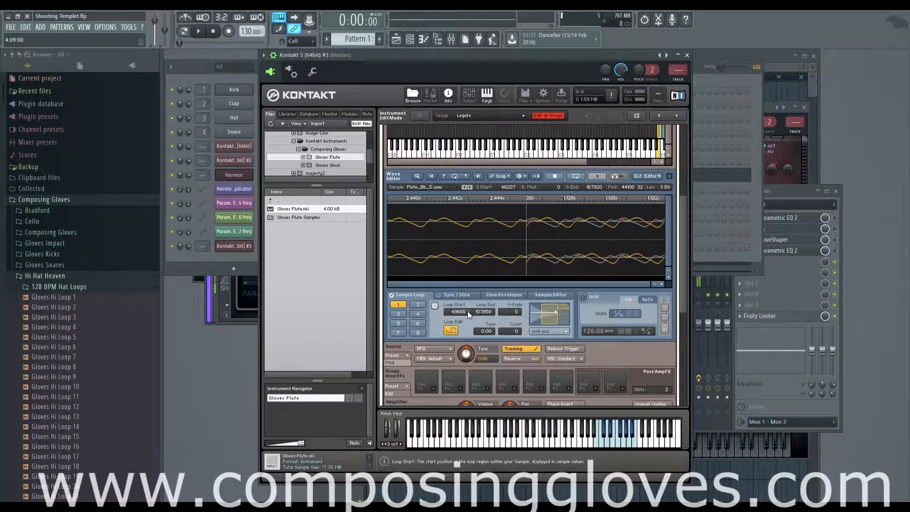
{"action": "scroll", "coordinate": [467, 311], "scroll_direction": "up", "scroll_amount": 2}
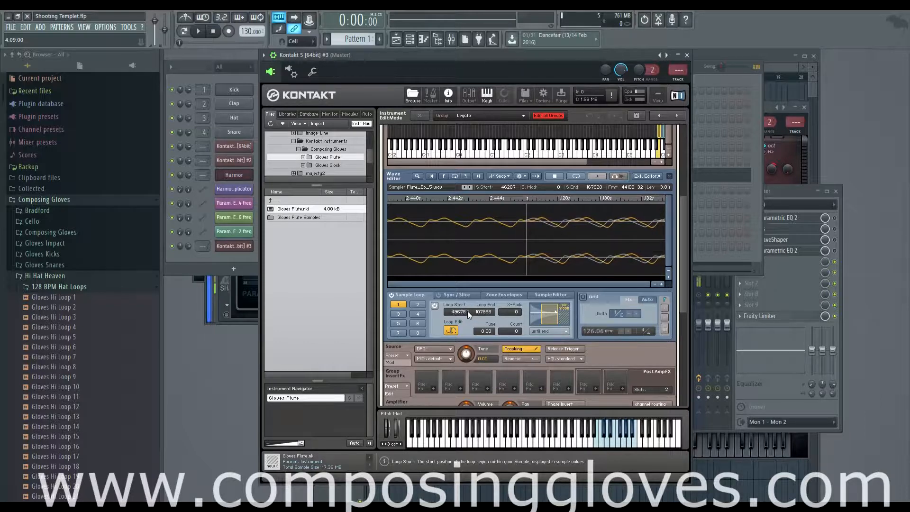
{"action": "scroll", "coordinate": [468, 311], "scroll_direction": "up", "scroll_amount": 2}
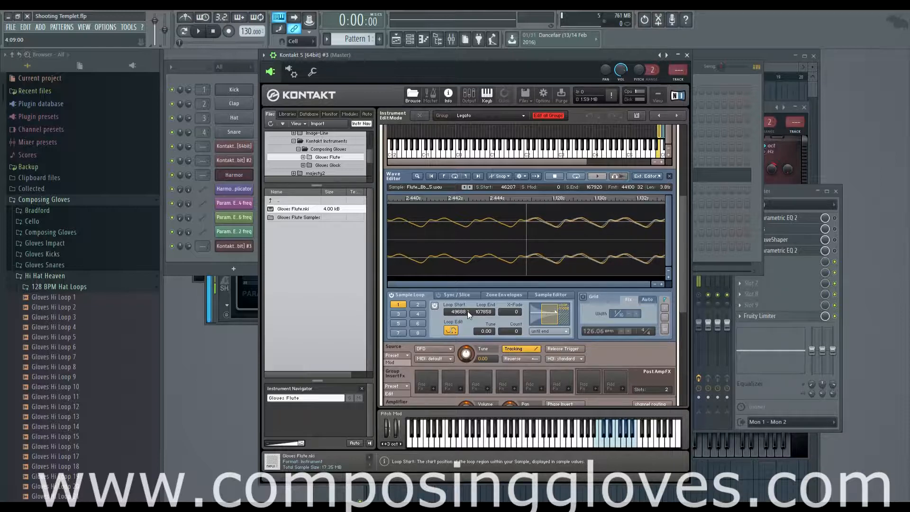
{"action": "scroll", "coordinate": [468, 311], "scroll_direction": "up", "scroll_amount": 2}
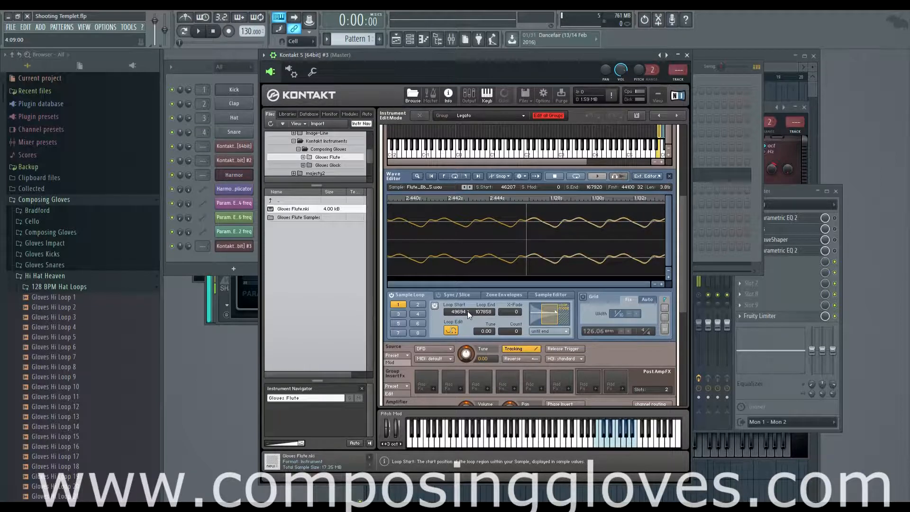
{"action": "left_click", "coordinate": [467, 314]}
{"action": "left_click", "coordinate": [451, 330]}
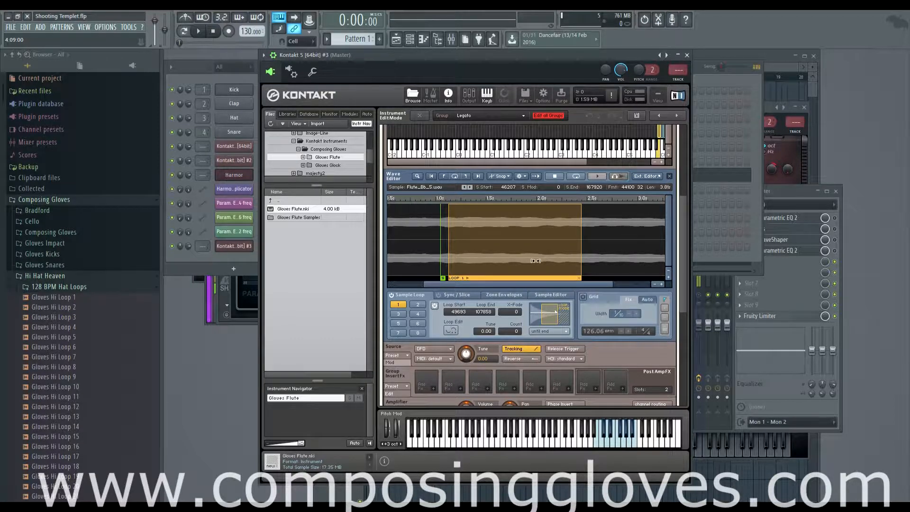
Set the sample loop's tune to 2.00 and audition the pitch change on the flute note
{"action": "left_click_drag", "start_coordinate": [488, 321], "coordinate": [509, 276]}
{"action": "double_click", "coordinate": [483, 332]}
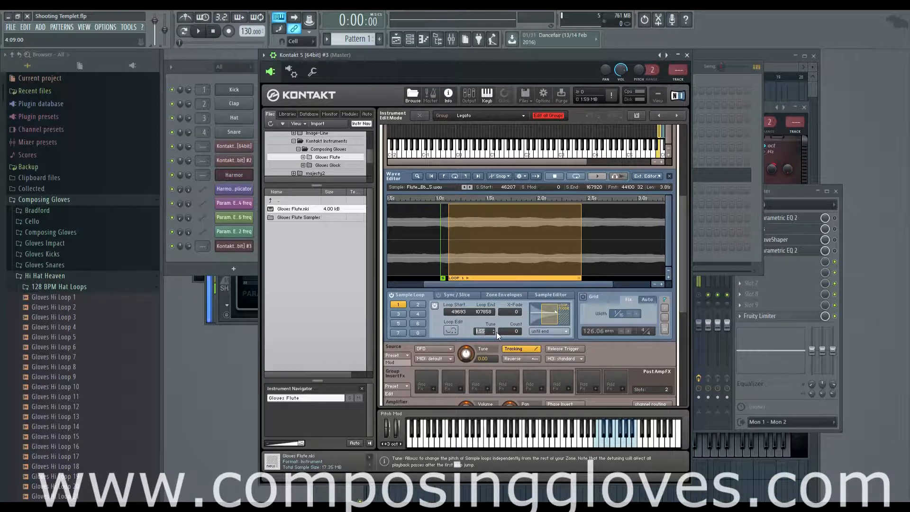
{"action": "type", "text": "2"}
{"action": "key", "text": "Return"}
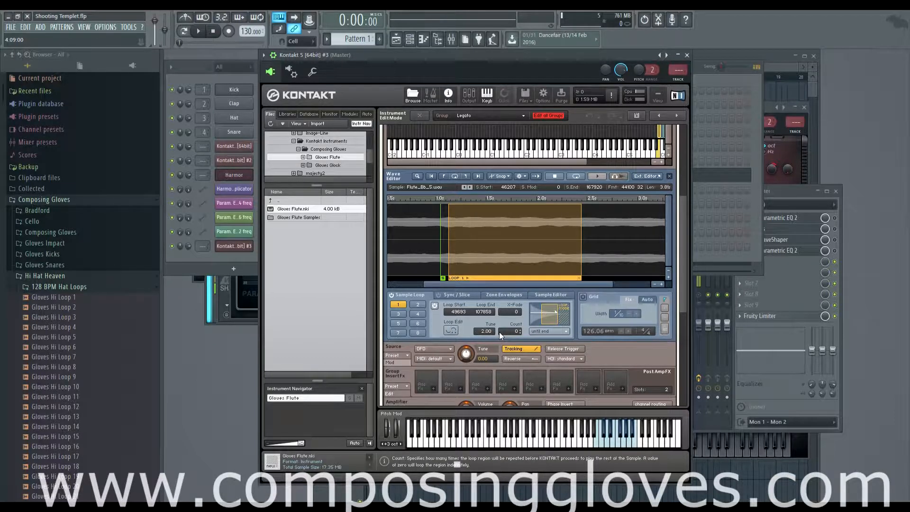
{"action": "left_click", "coordinate": [597, 443]}
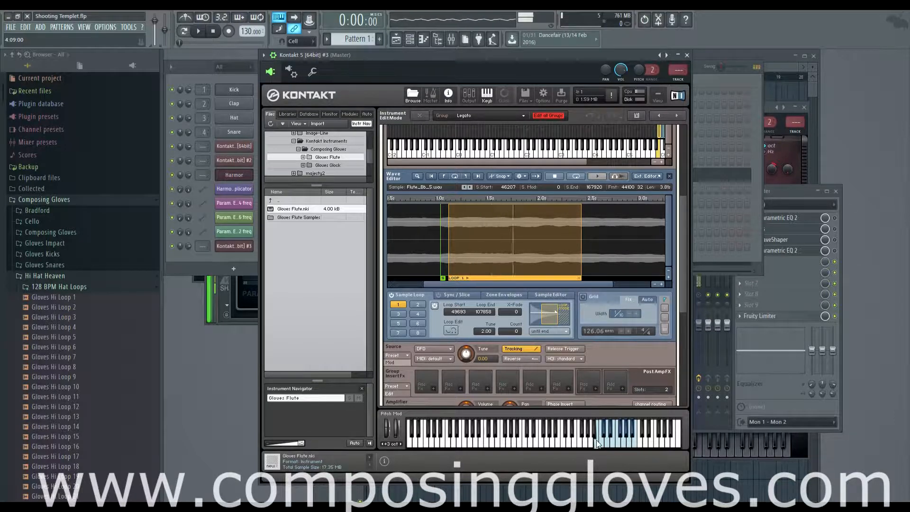
Reset the sample loop's tune to 0.00
{"action": "double_click", "coordinate": [481, 330]}
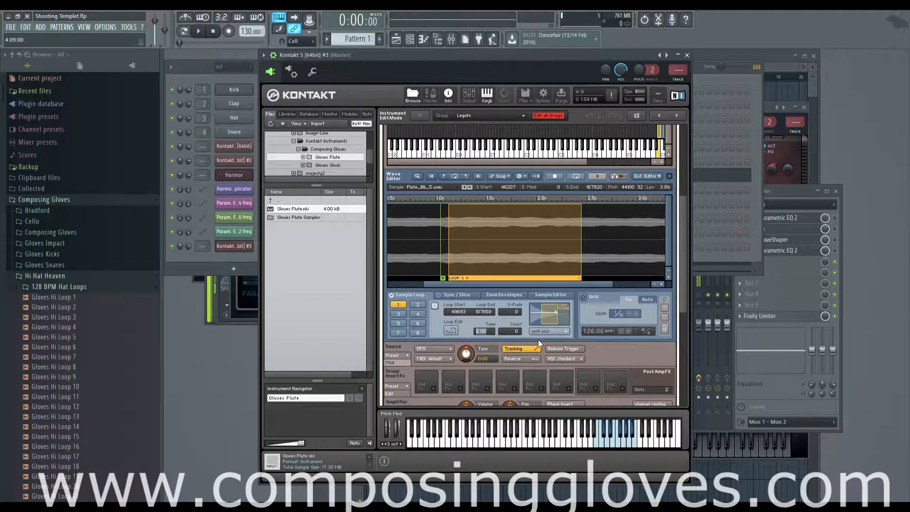
{"action": "type", "text": "0"}
{"action": "key", "text": "Return"}
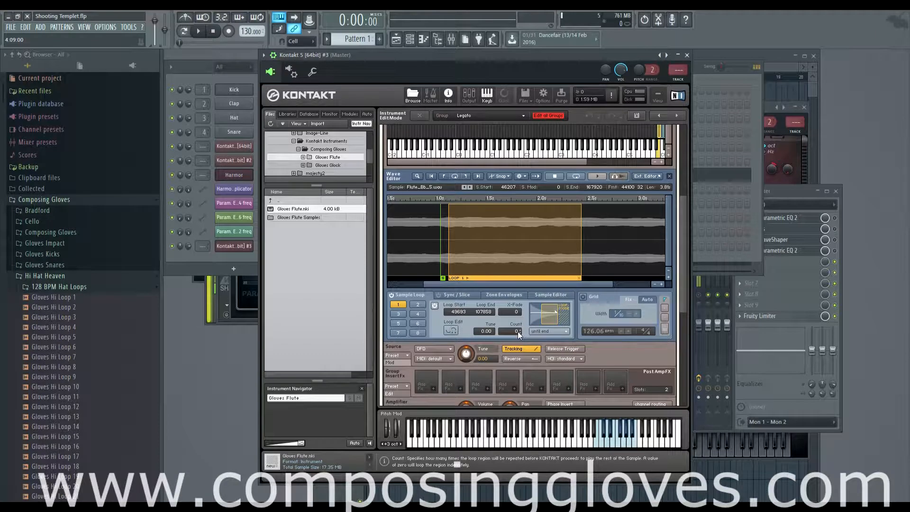
Set the loop count to 3 and audition the limited repeats on the flute note
{"action": "scroll", "coordinate": [519, 326], "scroll_direction": "up", "scroll_amount": 1}
{"action": "scroll", "coordinate": [515, 331], "scroll_direction": "down", "scroll_amount": 3}
{"action": "scroll", "coordinate": [516, 331], "scroll_direction": "up", "scroll_amount": 5}
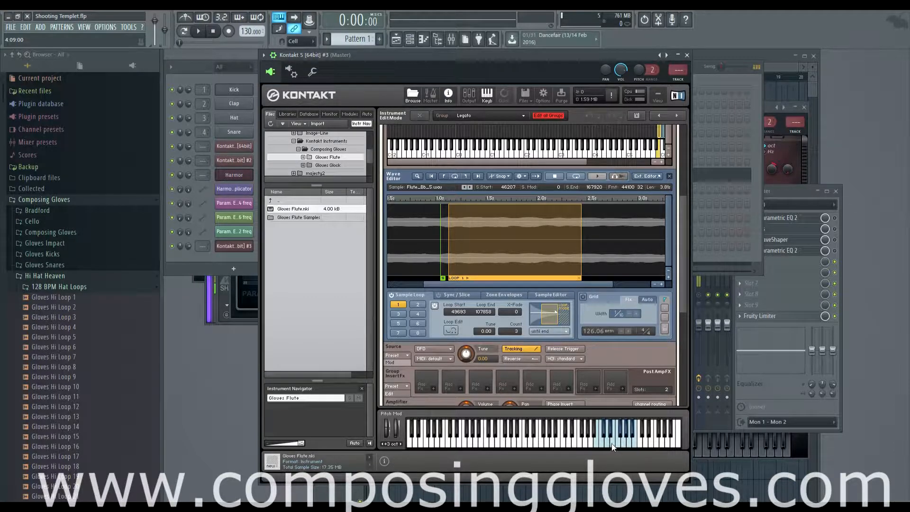
{"action": "left_click", "coordinate": [598, 445]}
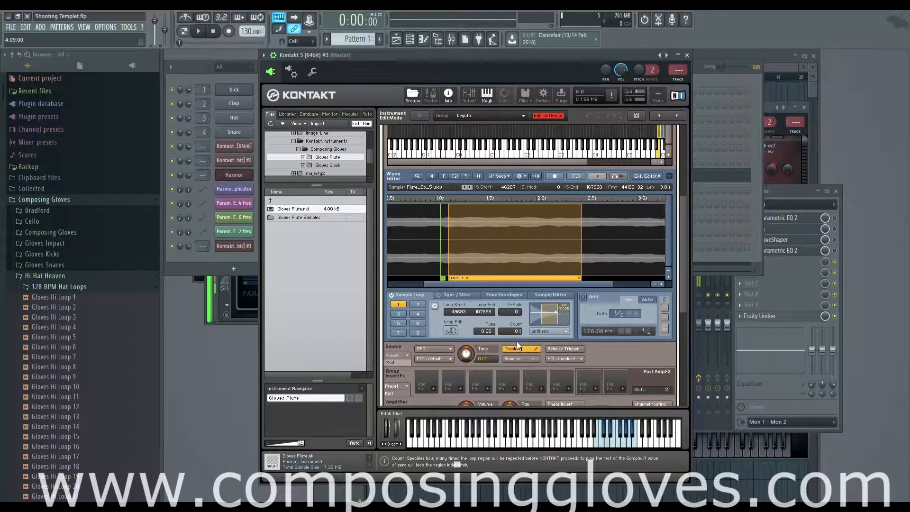
{"action": "left_click", "coordinate": [541, 331]}
{"action": "left_click", "coordinate": [559, 332]}
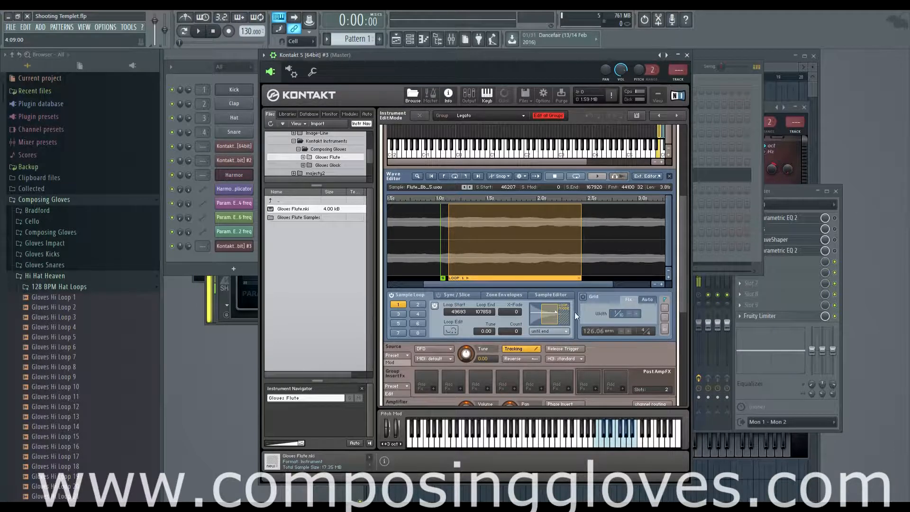
{"action": "left_click", "coordinate": [553, 330]}
{"action": "left_click", "coordinate": [553, 331]}
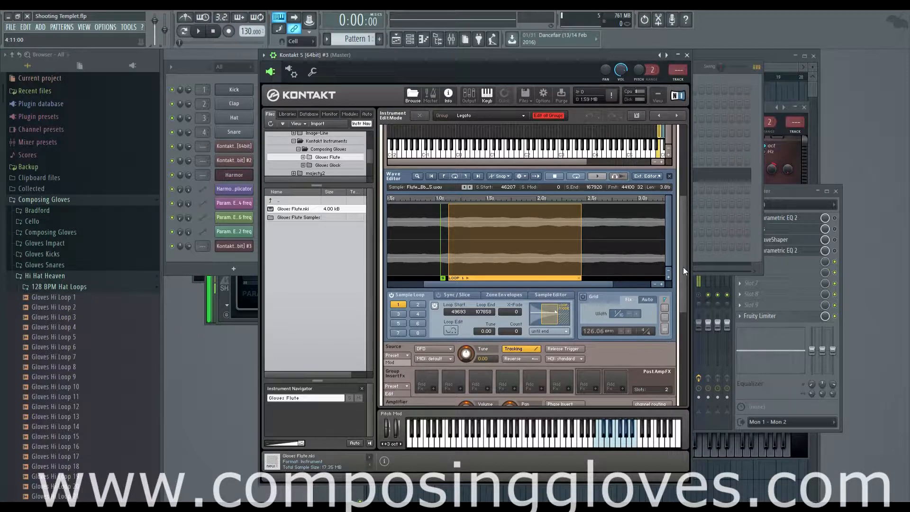
Raise the volume envelope's release to 25.0k ms, audition the flute notes with the loop, and restart the audio engine to silence them
{"action": "left_click_drag", "start_coordinate": [683, 266], "coordinate": [650, 314]}
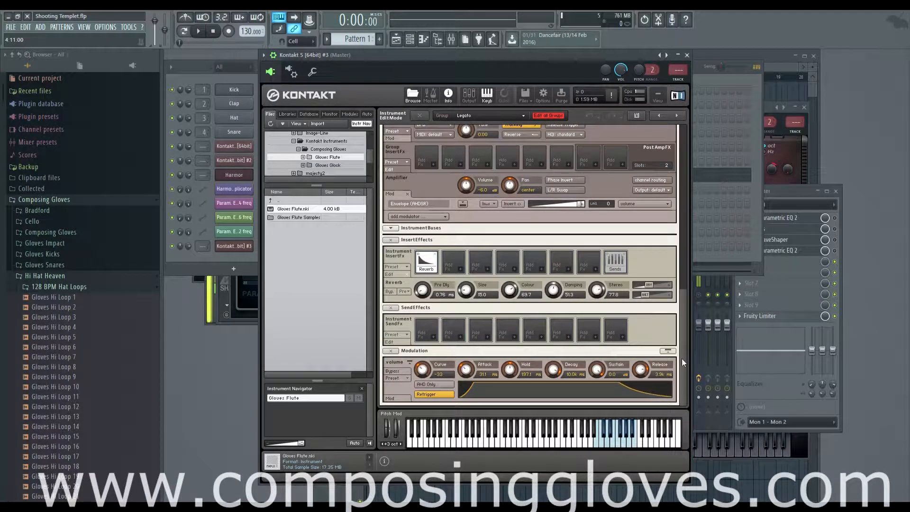
{"action": "left_click_drag", "start_coordinate": [681, 358], "coordinate": [681, 450]}
{"action": "left_click_drag", "start_coordinate": [641, 369], "coordinate": [646, 275]}
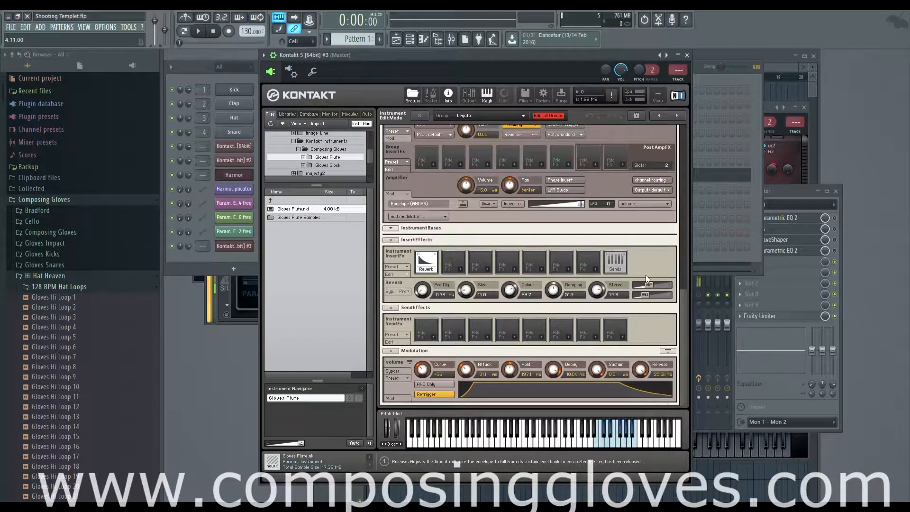
{"action": "left_click_drag", "start_coordinate": [682, 315], "coordinate": [679, 225]}
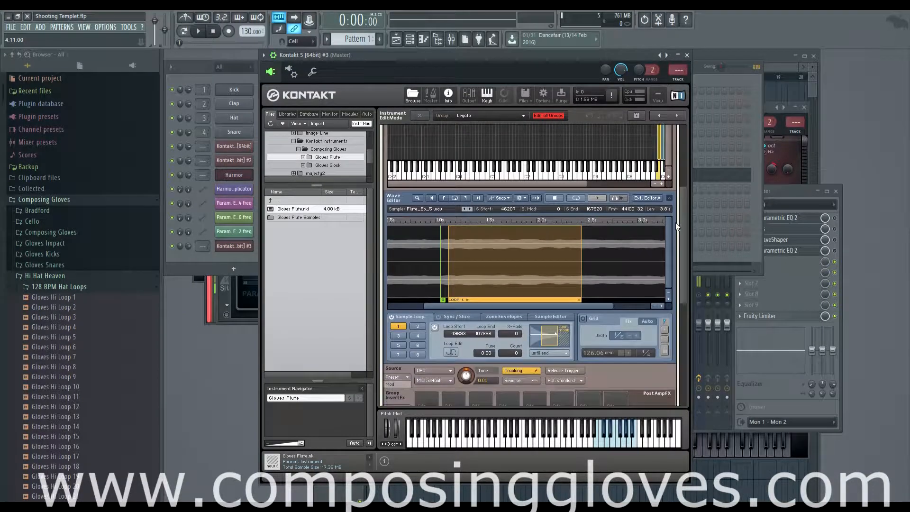
{"action": "left_click", "coordinate": [615, 436]}
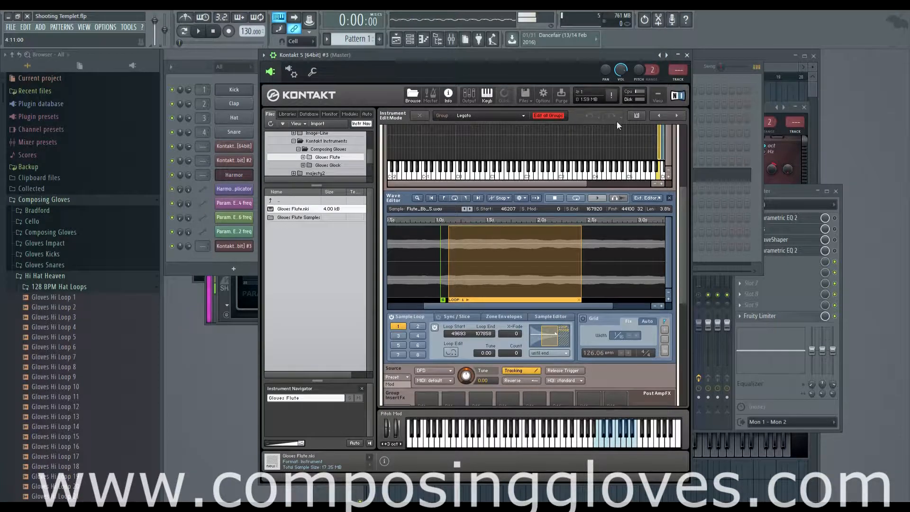
{"action": "left_click", "coordinate": [598, 446]}
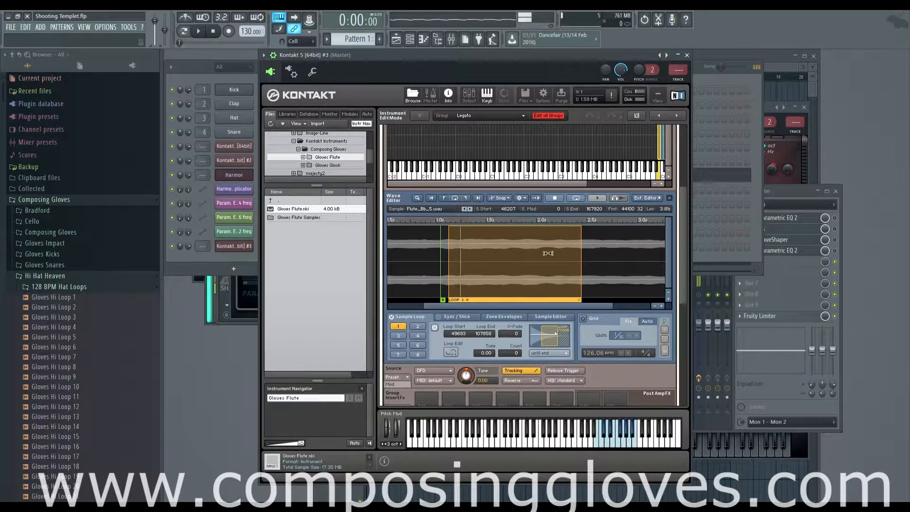
{"action": "left_click", "coordinate": [613, 90]}
Set loop 1's mode to until end <-> and audition the back-and-forth looping on the flute note
{"action": "left_click", "coordinate": [549, 353]}
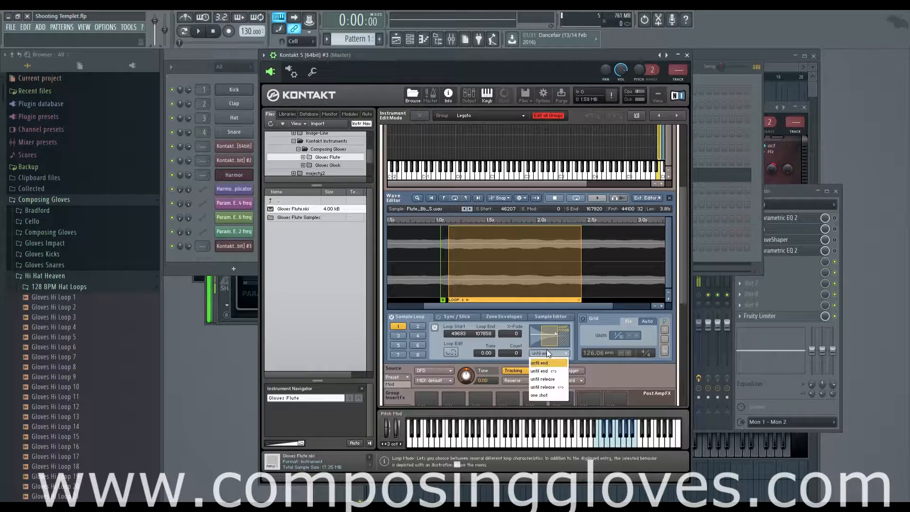
{"action": "left_click", "coordinate": [560, 371]}
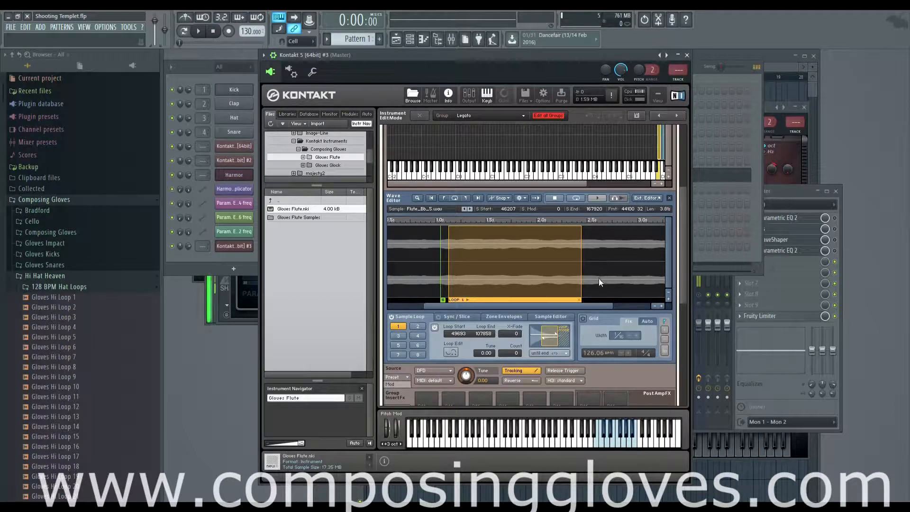
{"action": "left_click", "coordinate": [597, 446]}
Set loop 1's crossfade to 4200, audition the flute note, and restart the audio engine to stop it
{"action": "left_click_drag", "start_coordinate": [517, 331], "coordinate": [525, 291]}
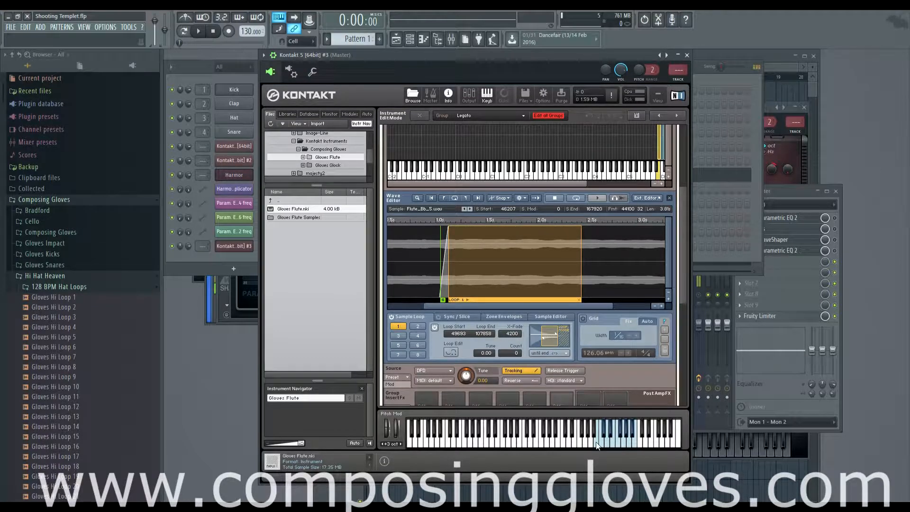
{"action": "left_click", "coordinate": [596, 446]}
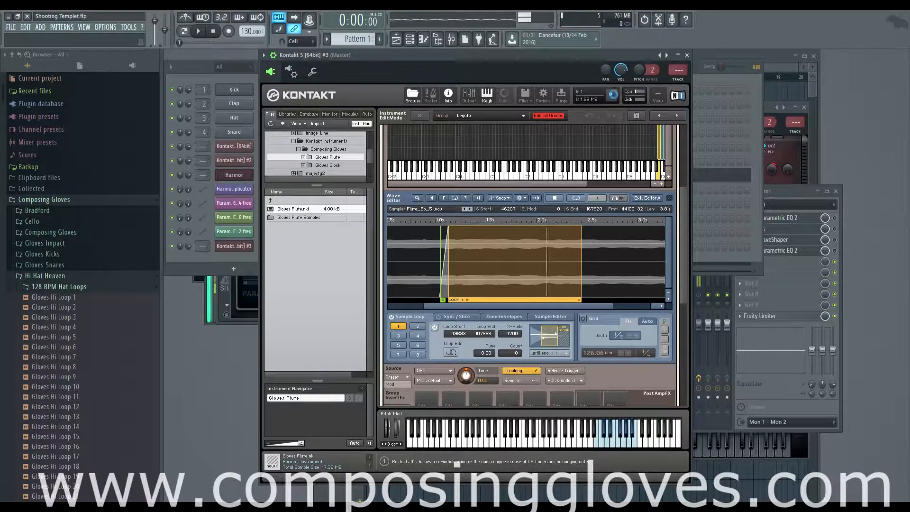
{"action": "left_click", "coordinate": [613, 95]}
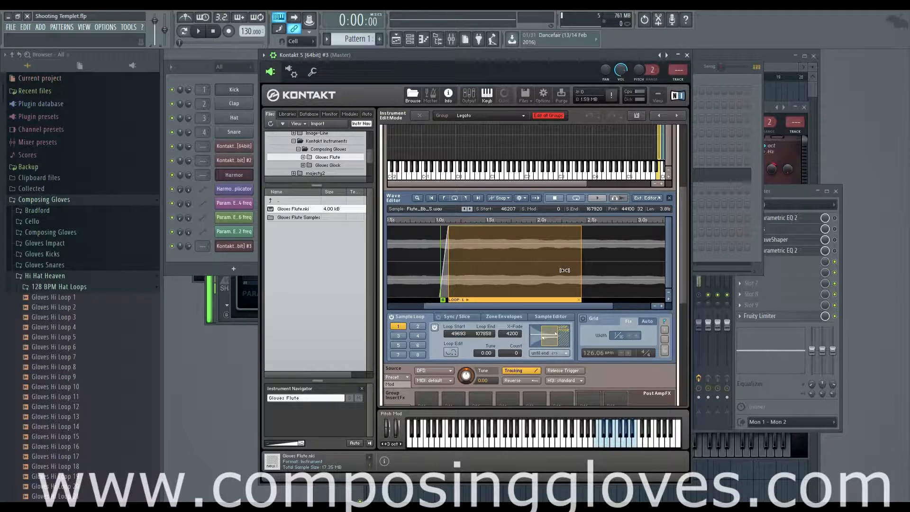
Examine the waveform seam of loop 1 in Loop Edit mode and leave that mode
{"action": "left_click", "coordinate": [450, 351]}
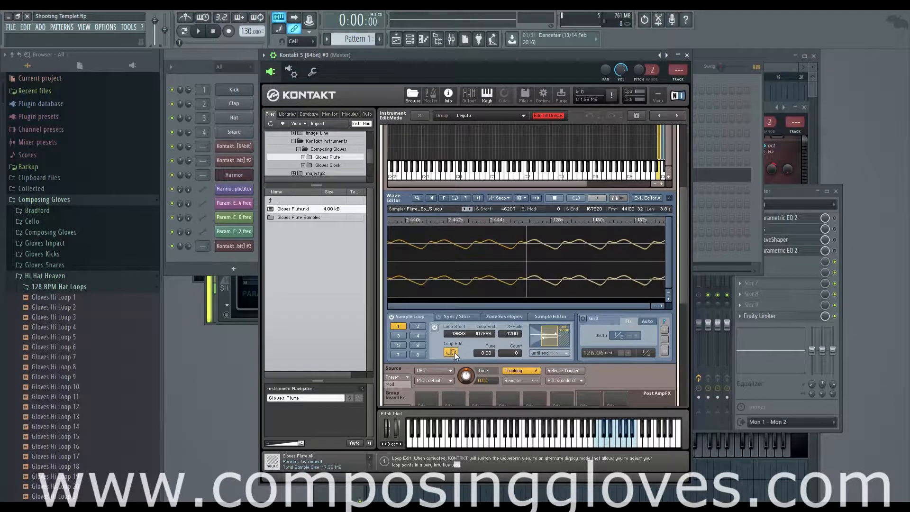
{"action": "left_click", "coordinate": [453, 353]}
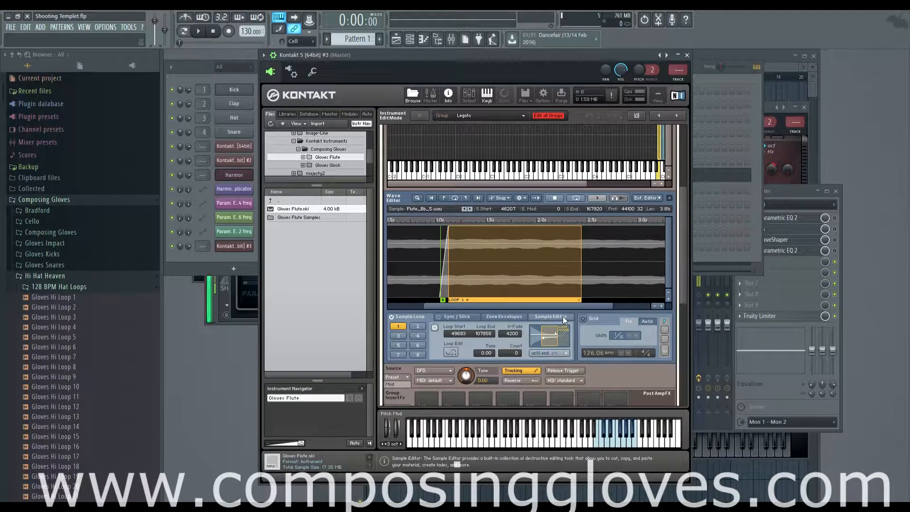
{"action": "left_click_drag", "start_coordinate": [683, 295], "coordinate": [682, 370]}
{"action": "scroll", "coordinate": [681, 365], "scroll_direction": "up", "scroll_amount": 15}
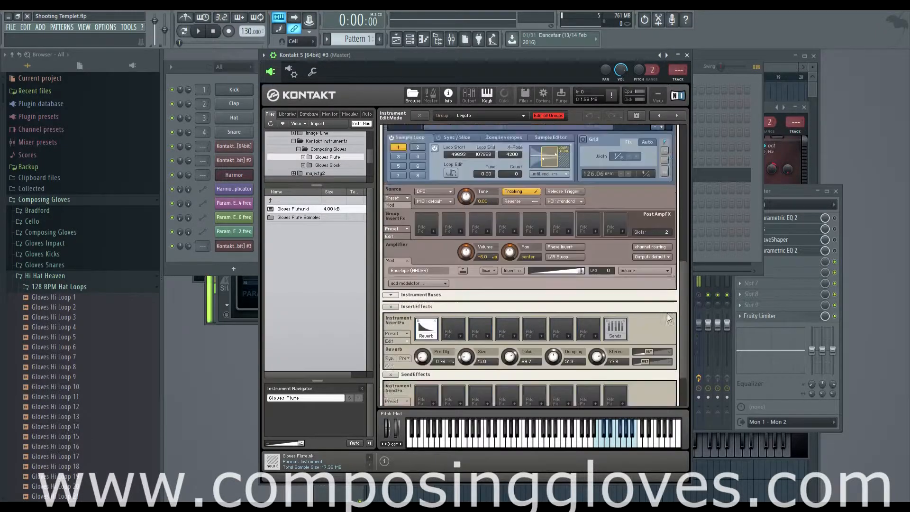
{"action": "scroll", "coordinate": [663, 245], "scroll_direction": "down", "scroll_amount": 4}
{"action": "scroll", "coordinate": [666, 280], "scroll_direction": "up", "scroll_amount": 1}
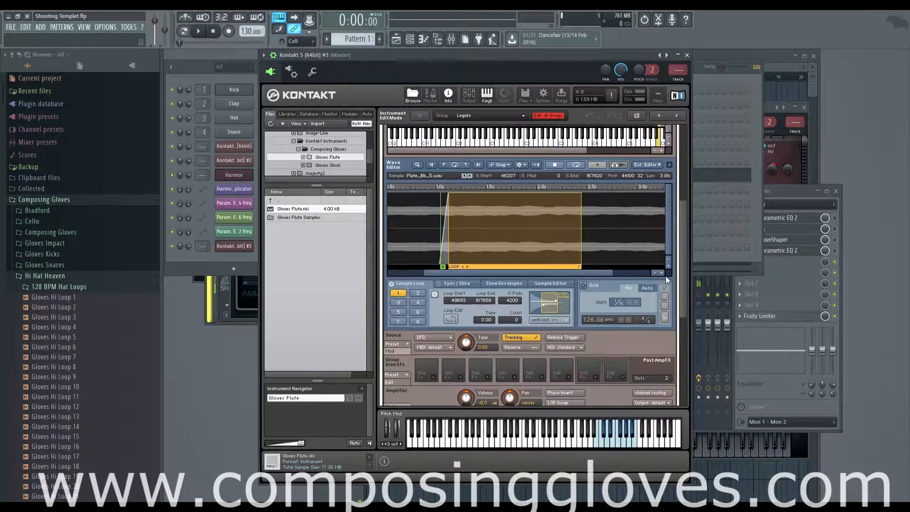
Set loop 1's mode to until release, audition the flute note, and check the volume envelope settings
{"action": "left_click", "coordinate": [563, 321]}
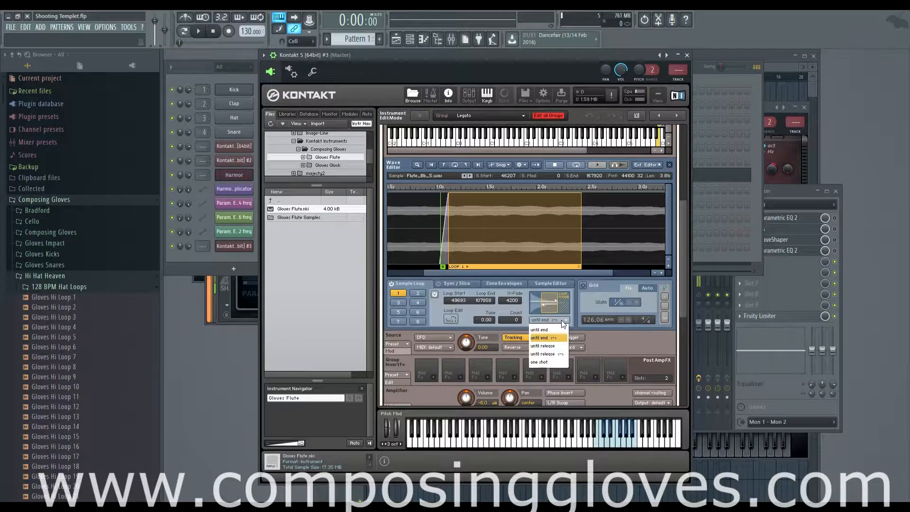
{"action": "left_click", "coordinate": [551, 349]}
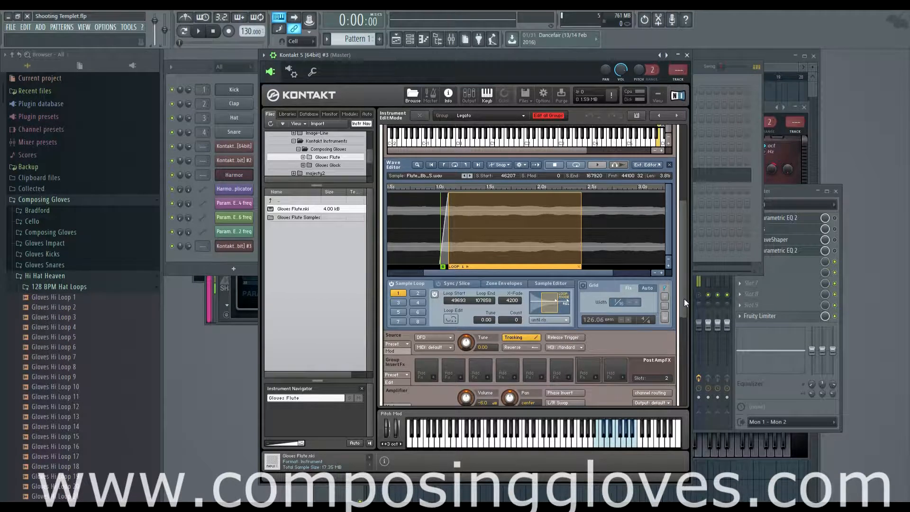
{"action": "scroll", "coordinate": [663, 304], "scroll_direction": "up", "scroll_amount": 3}
{"action": "left_click", "coordinate": [552, 353]}
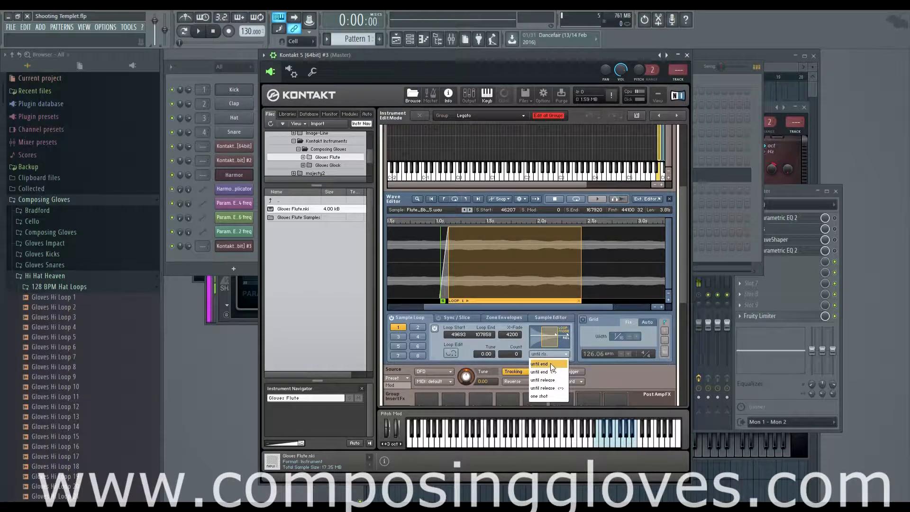
{"action": "left_click", "coordinate": [566, 354]}
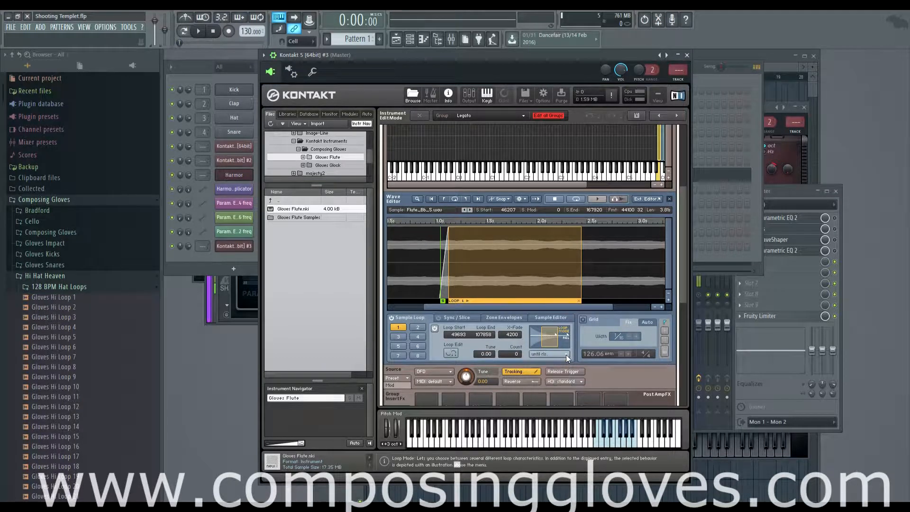
{"action": "left_click", "coordinate": [596, 443]}
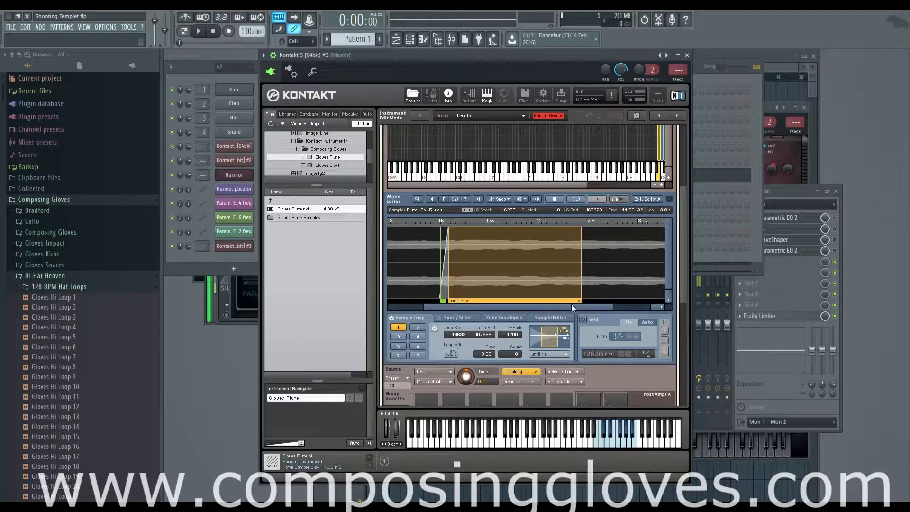
{"action": "left_click_drag", "start_coordinate": [686, 284], "coordinate": [668, 386]}
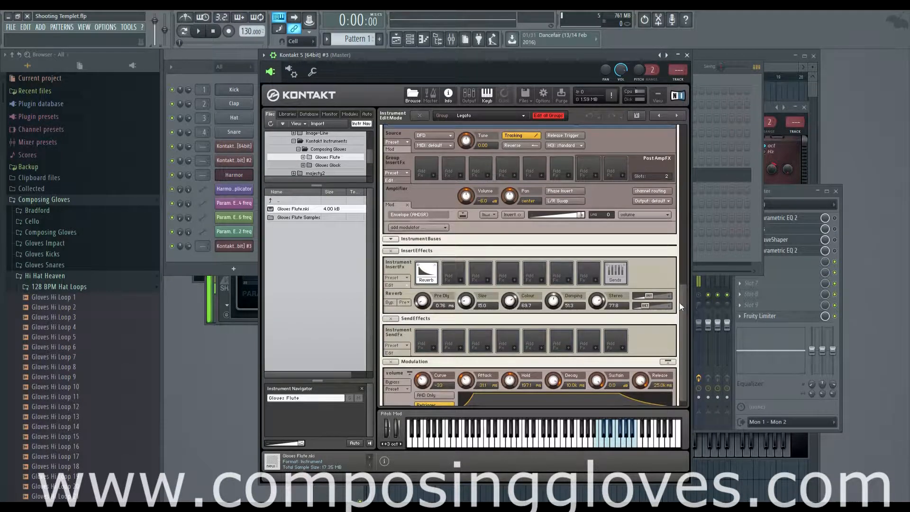
{"action": "left_click_drag", "start_coordinate": [681, 304], "coordinate": [685, 211]}
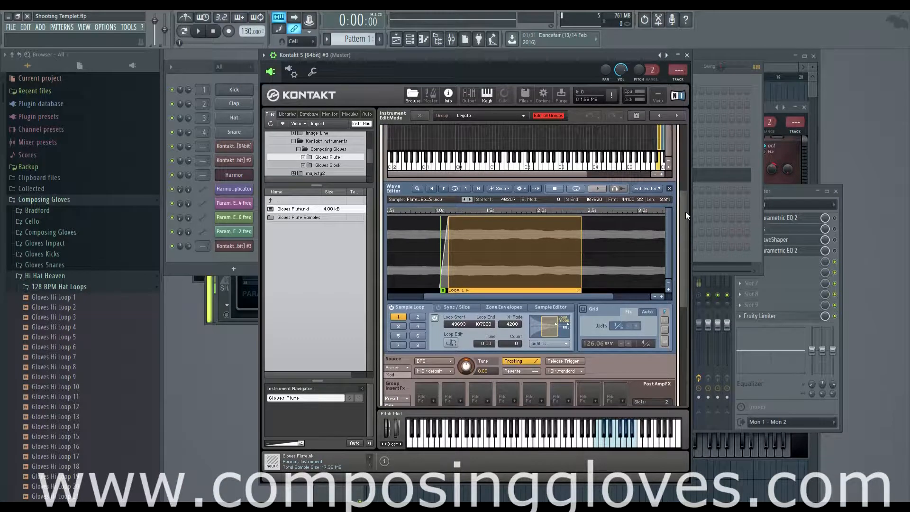
Set loop 1's mode to until release <-> and audition it on the flute note
{"action": "left_click", "coordinate": [561, 342]}
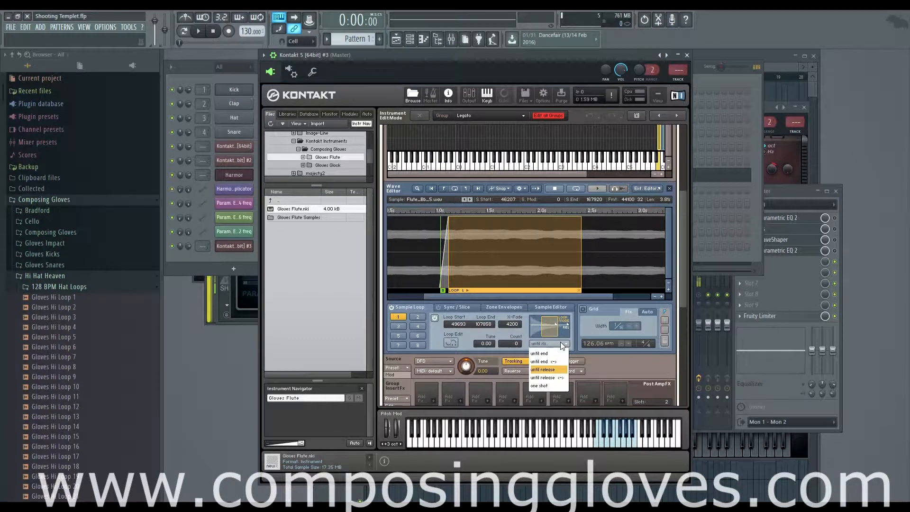
{"action": "left_click", "coordinate": [555, 378]}
{"action": "left_click", "coordinate": [598, 445]}
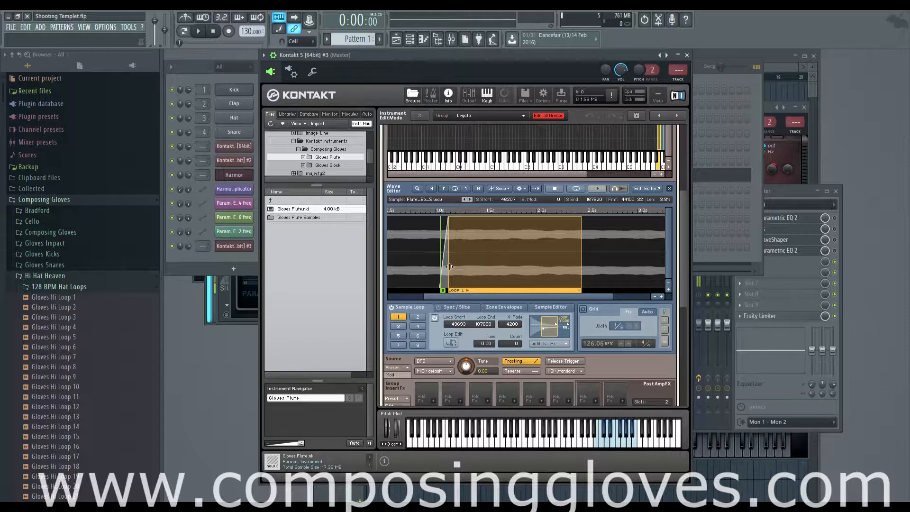
Set loop 1's mode to one shot and audition the flute note without looping
{"action": "left_click", "coordinate": [549, 343]}
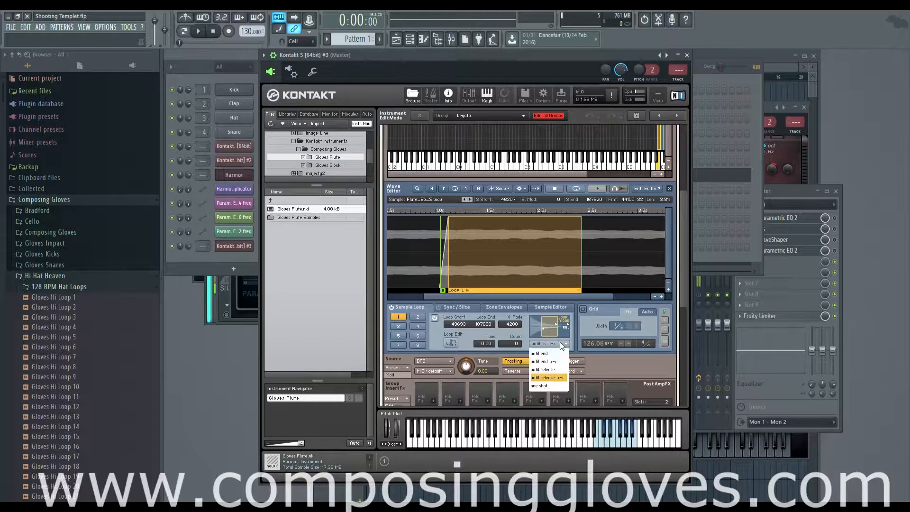
{"action": "left_click", "coordinate": [545, 386]}
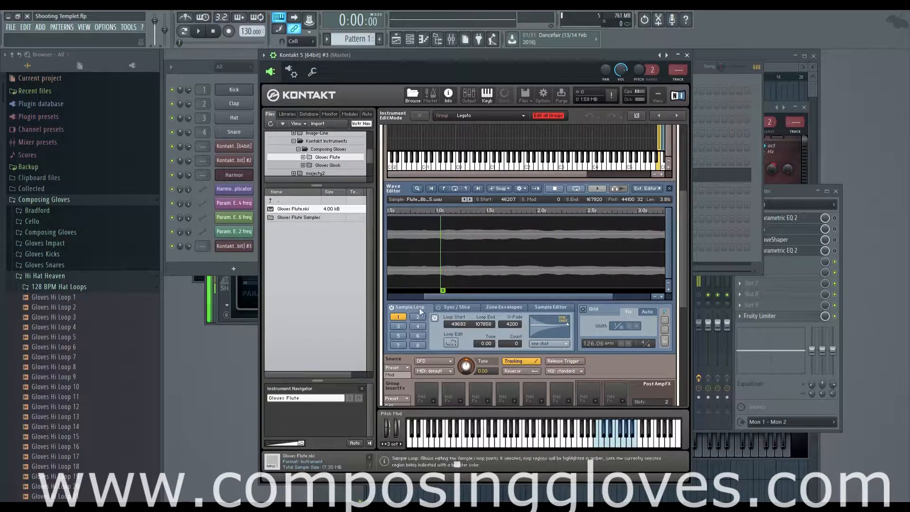
{"action": "left_click", "coordinate": [596, 443]}
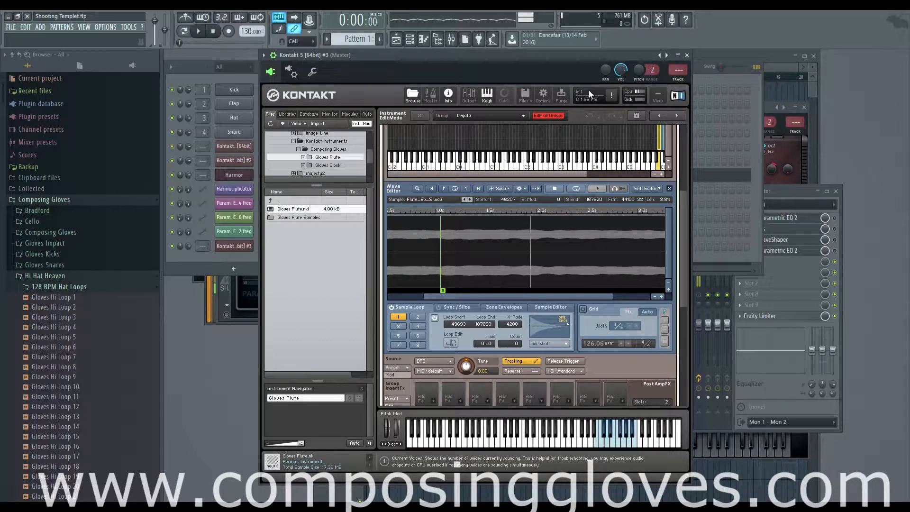
Activate sample loop 2, compare its loop mode options with loop 1's, and set loop 2's mode to one shot
{"action": "left_click", "coordinate": [555, 343]}
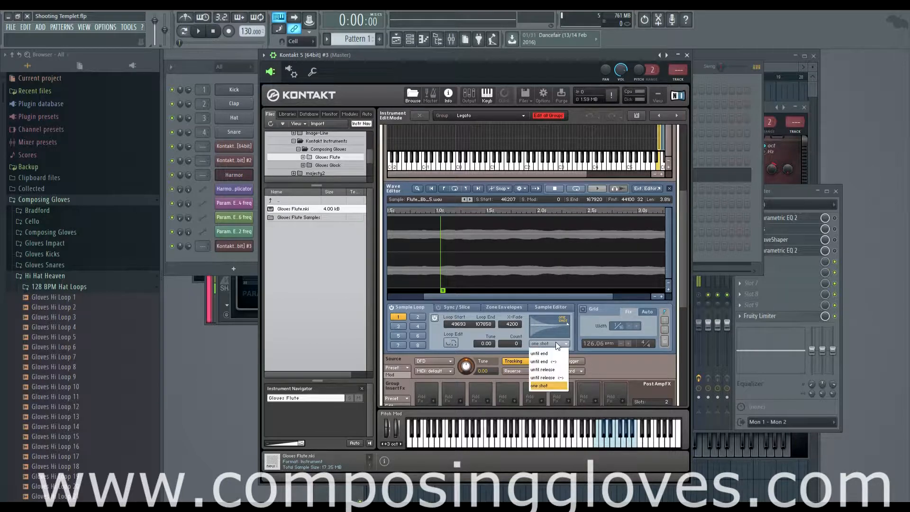
{"action": "left_click", "coordinate": [419, 317]}
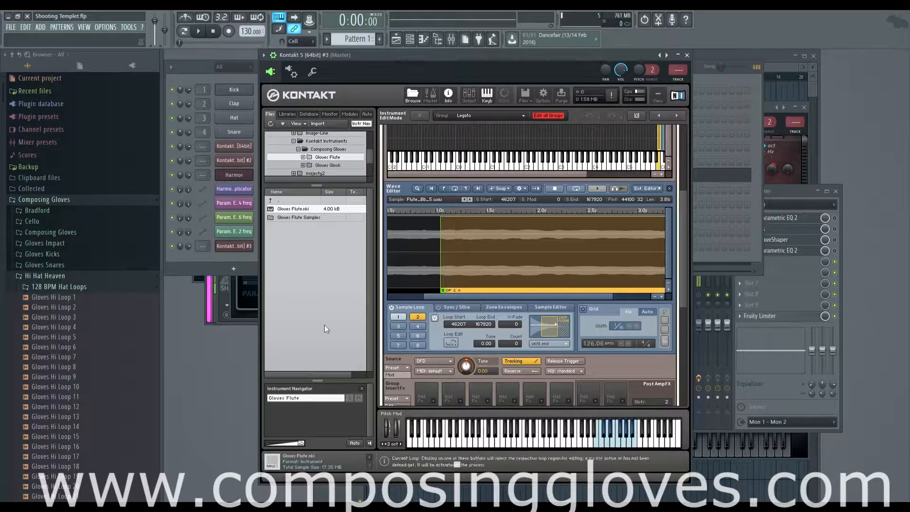
{"action": "left_click", "coordinate": [395, 317]}
{"action": "left_click", "coordinate": [542, 344]}
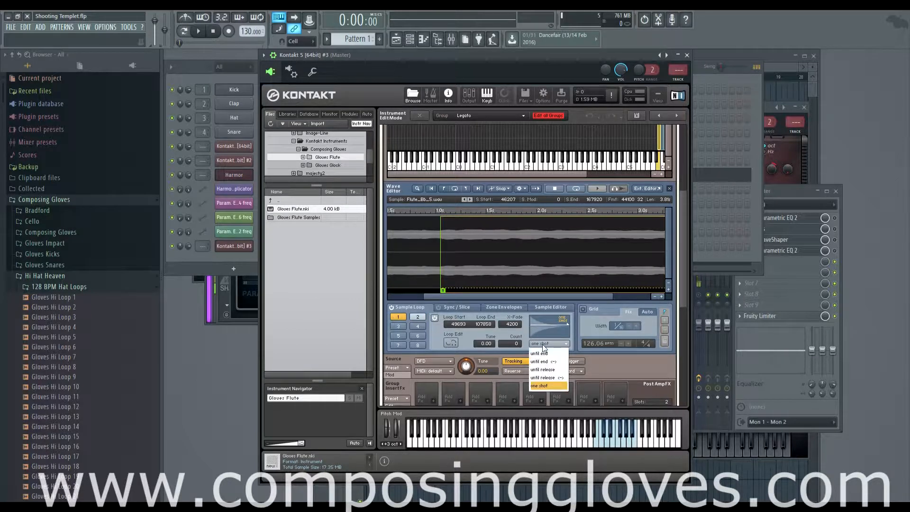
{"action": "left_click", "coordinate": [525, 350]}
{"action": "left_click", "coordinate": [418, 317]}
{"action": "left_click", "coordinate": [550, 343]}
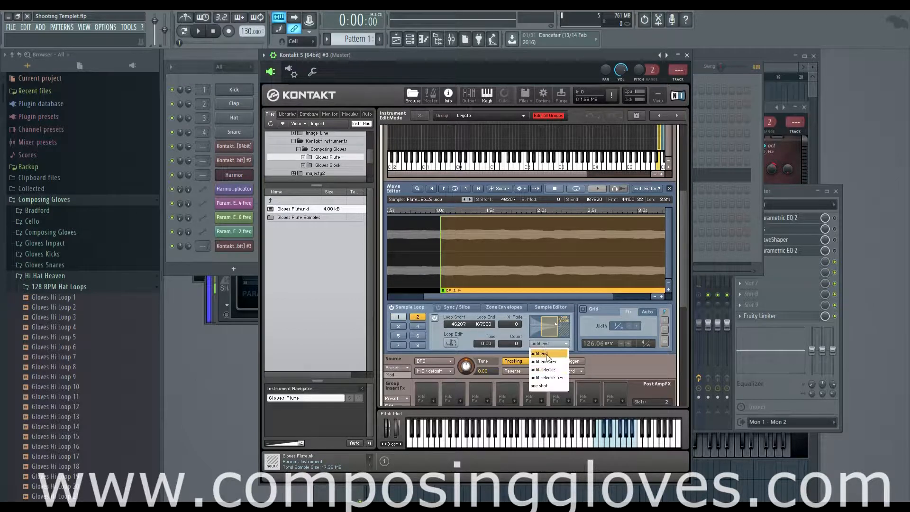
{"action": "left_click", "coordinate": [550, 349]}
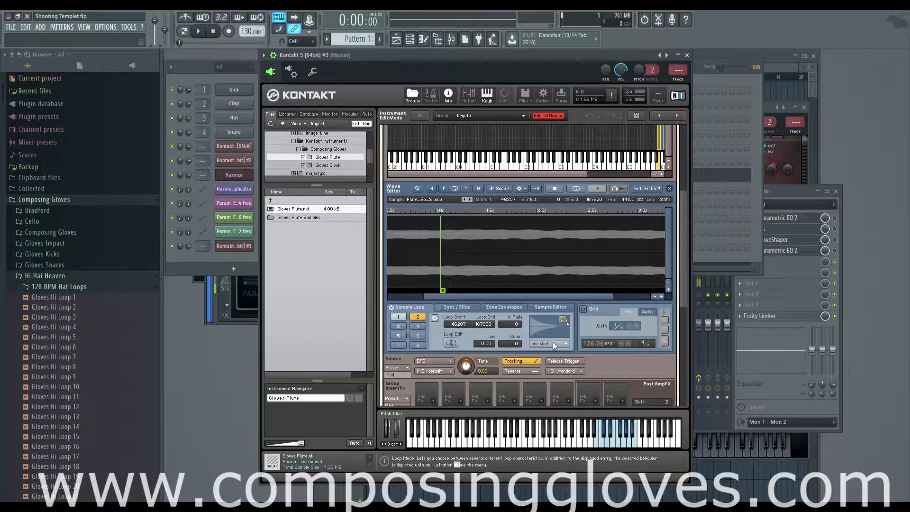
Set loop 2's mode back to until end and deactivate both sample loops
{"action": "left_click", "coordinate": [553, 342]}
{"action": "left_click", "coordinate": [545, 354]}
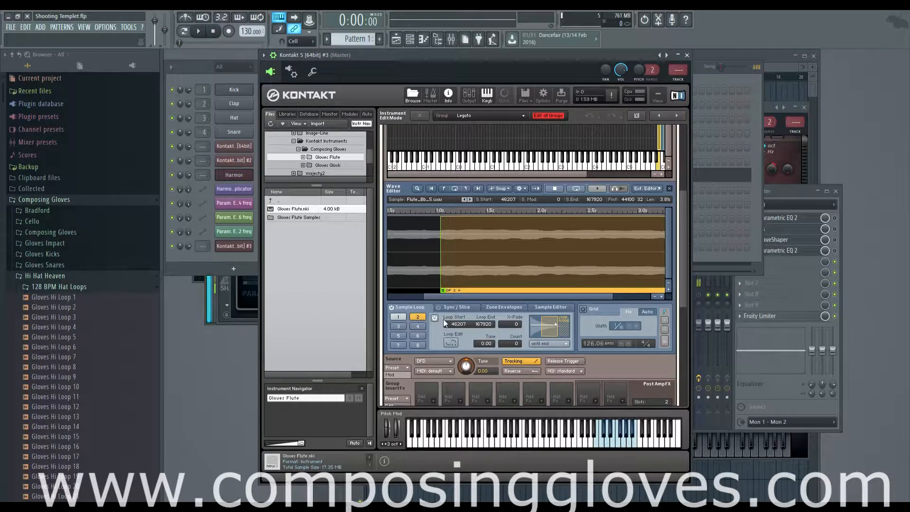
{"action": "left_click", "coordinate": [398, 317]}
{"action": "left_click", "coordinate": [434, 319]}
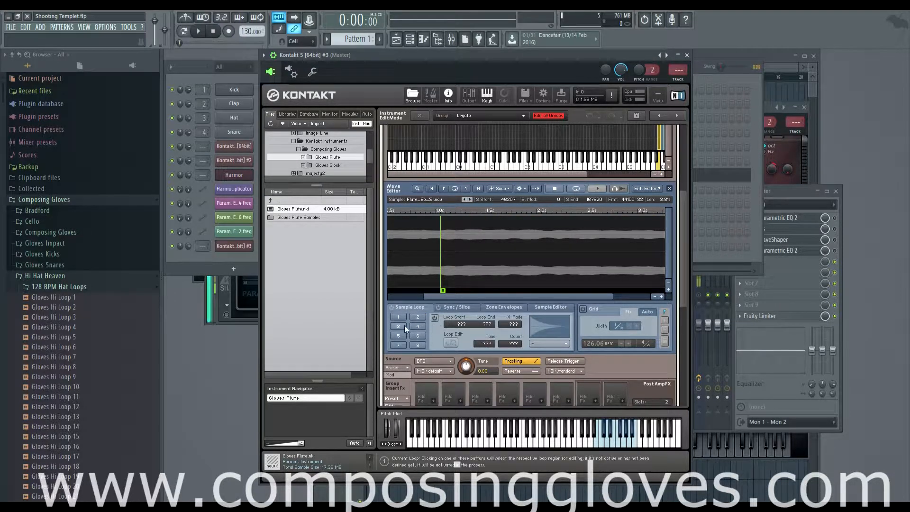
Remove the Gloves Flute instrument from the rack without saving its changes
{"action": "scroll", "coordinate": [576, 268], "scroll_direction": "up", "scroll_amount": 5}
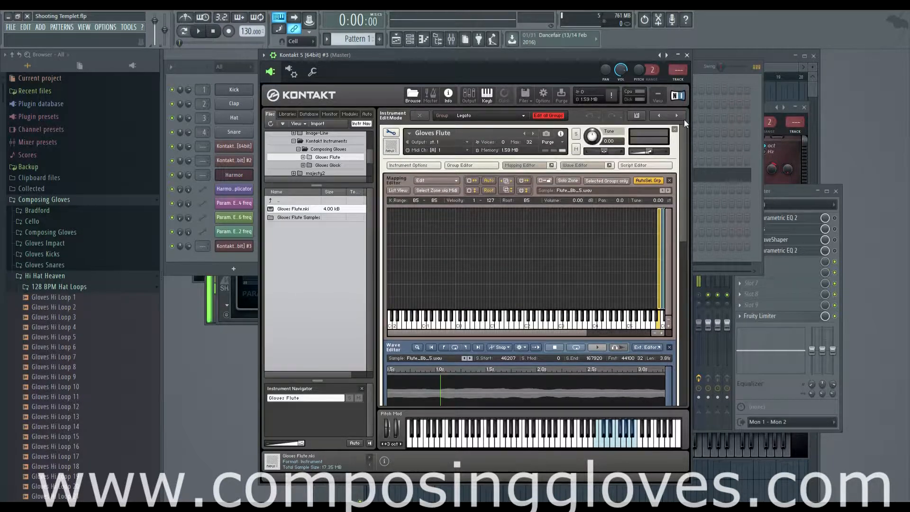
{"action": "left_click", "coordinate": [675, 129]}
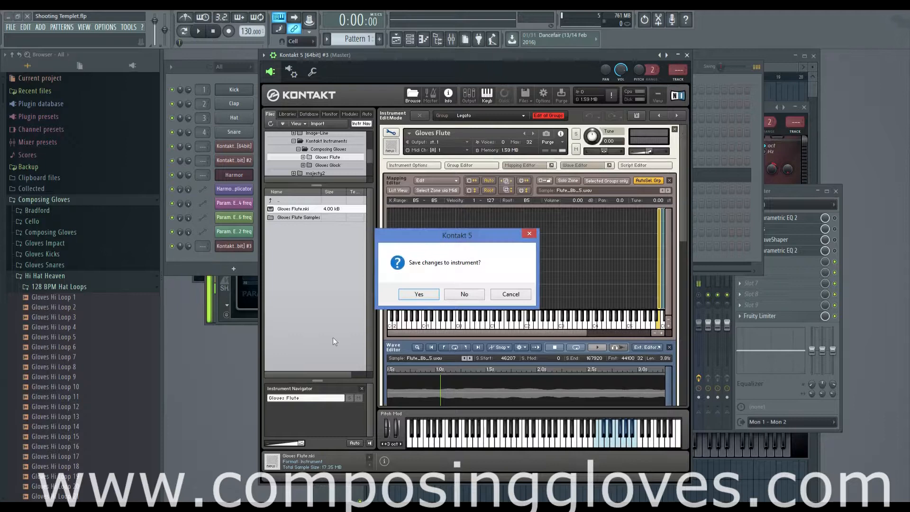
{"action": "left_click", "coordinate": [462, 295]}
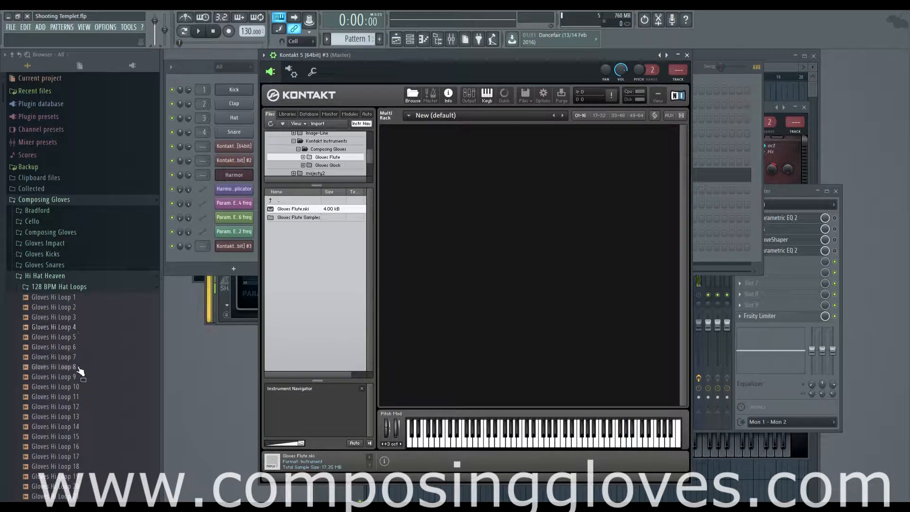
Load the Gloves Hi Loop 8 sample as a new Kontakt instrument and open it in the Wave Editor
{"action": "left_click_drag", "start_coordinate": [70, 372], "coordinate": [467, 171]}
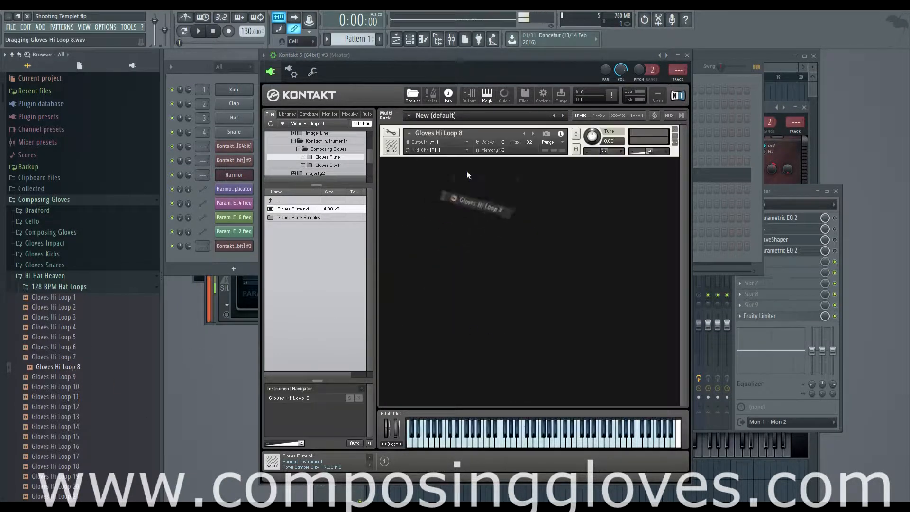
{"action": "left_click", "coordinate": [214, 32]}
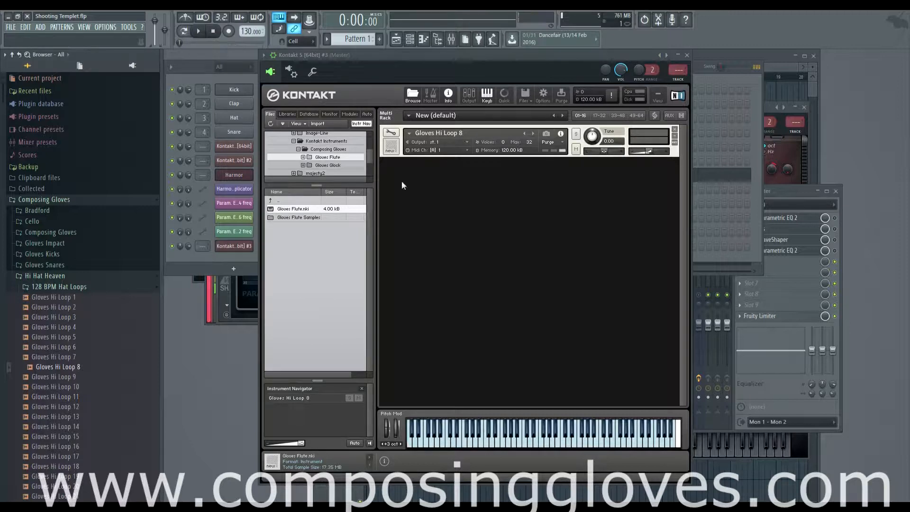
{"action": "left_click", "coordinate": [390, 133]}
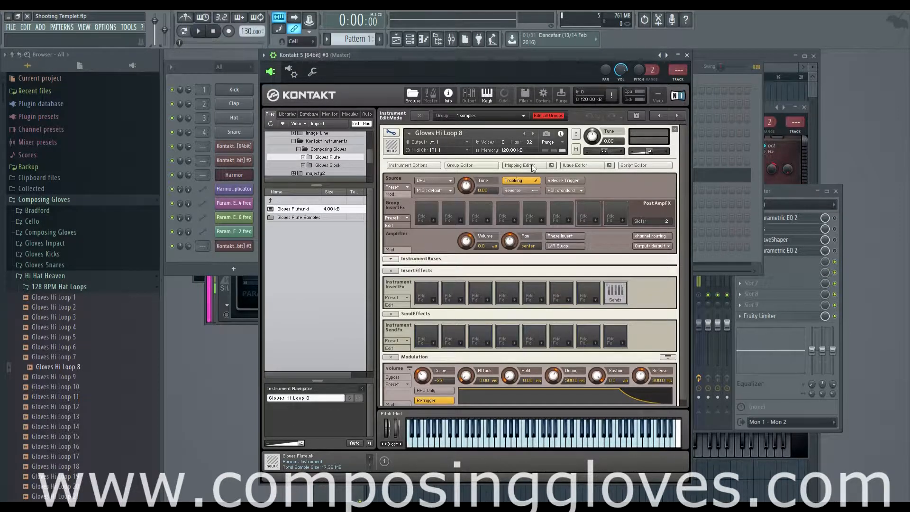
{"action": "left_click", "coordinate": [579, 166]}
{"action": "scroll", "coordinate": [681, 222], "scroll_direction": "down", "scroll_amount": 1}
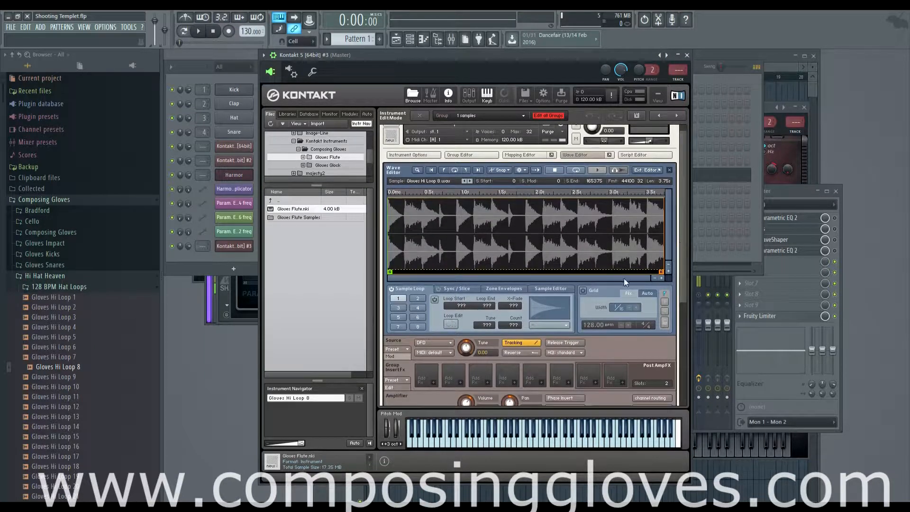
Turn on the waveform grid, switch it to Auto slicing, and raise the slice sensitivity to near maximum
{"action": "left_click", "coordinate": [583, 291]}
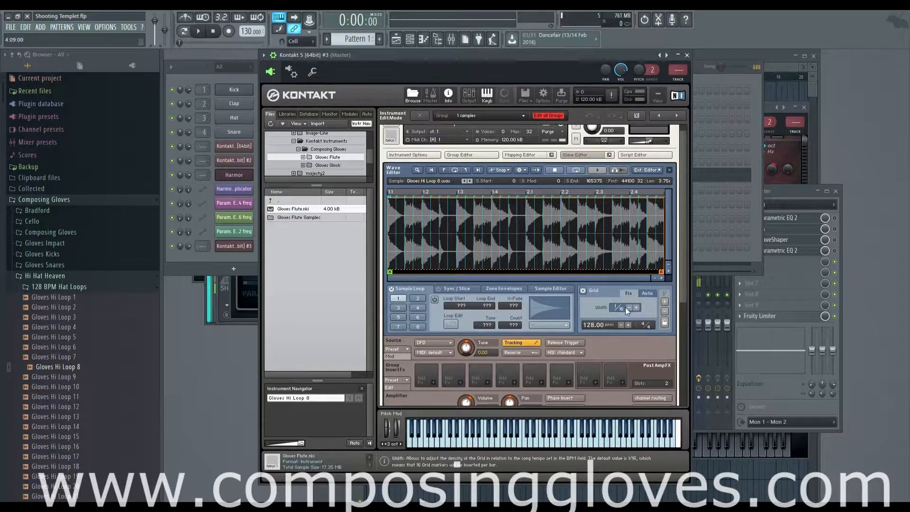
{"action": "left_click", "coordinate": [648, 293]}
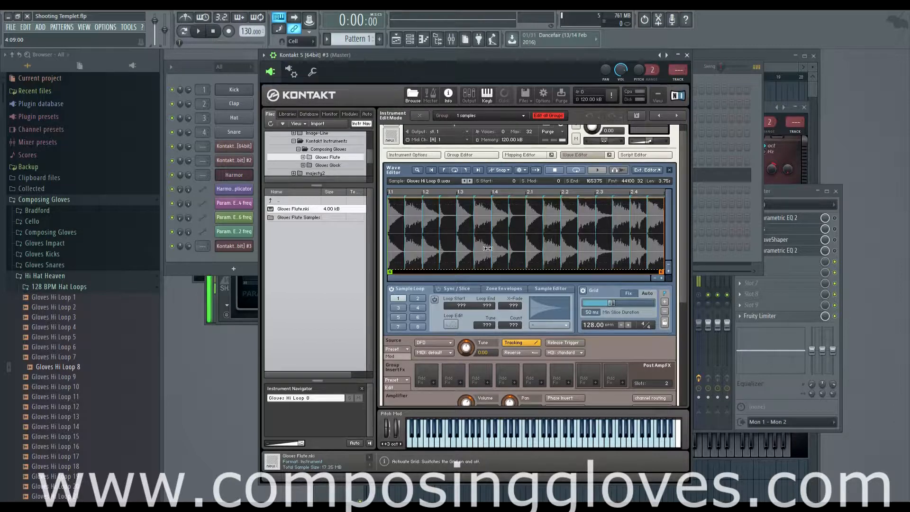
{"action": "left_click_drag", "start_coordinate": [617, 304], "coordinate": [636, 304]}
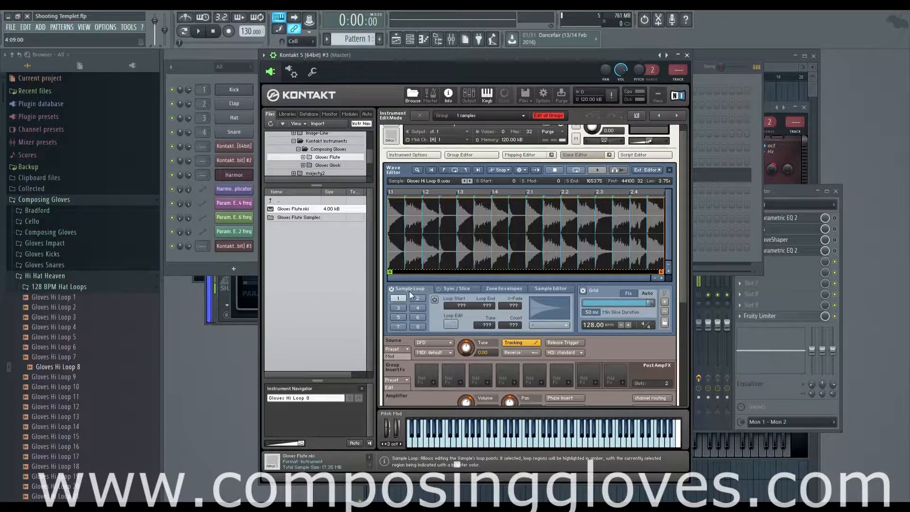
Activate sample loop 1 and shorten it to the first hi-hat slice, with the loop end at 10336
{"action": "left_click", "coordinate": [434, 300]}
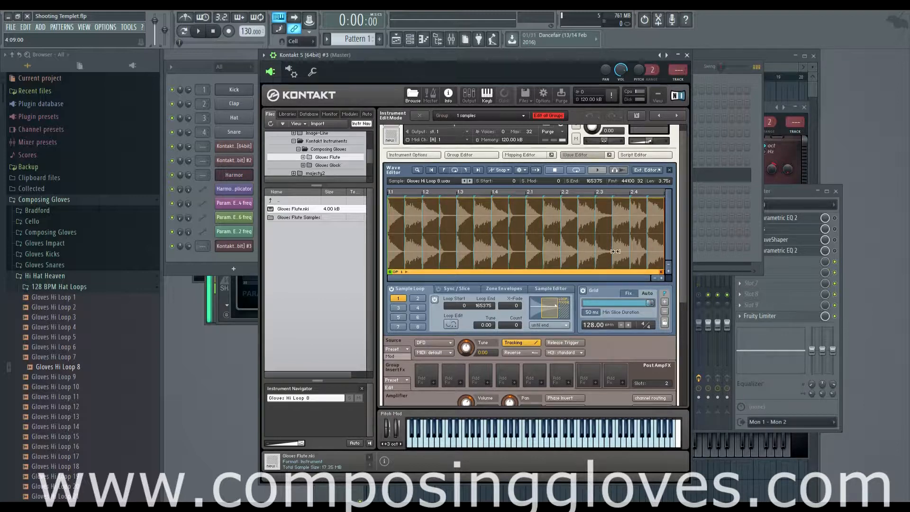
{"action": "left_click_drag", "start_coordinate": [661, 248], "coordinate": [379, 229]}
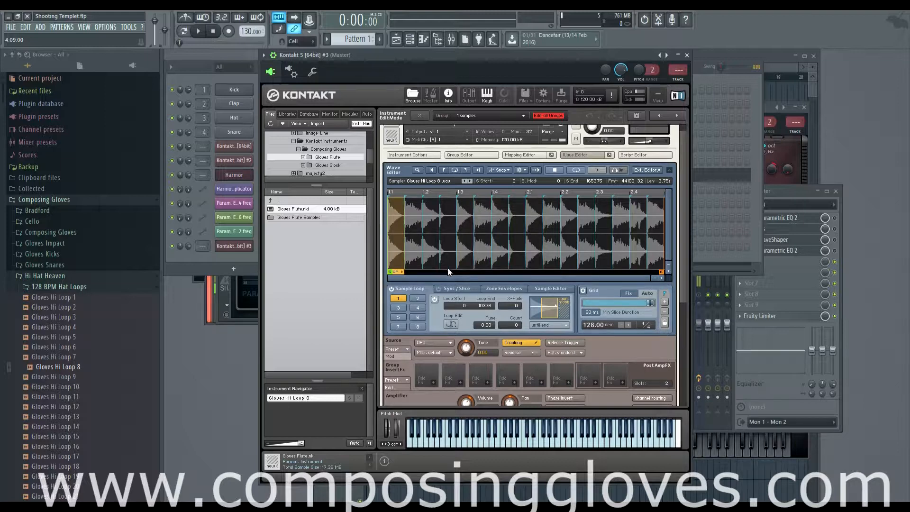
{"action": "left_click", "coordinate": [663, 278]}
{"action": "left_click", "coordinate": [662, 278]}
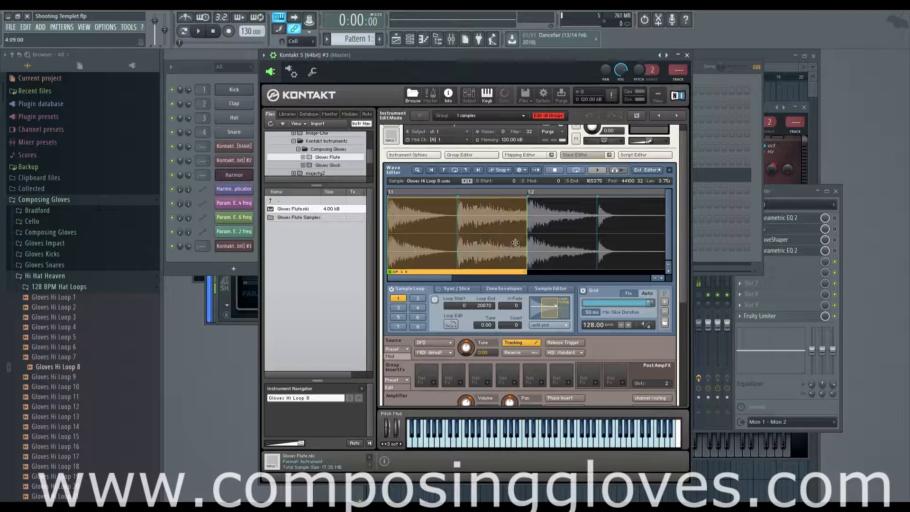
Set loop 1's mode to until end <->, audition it on C5, and set its count to 4
{"action": "left_click", "coordinate": [548, 326]}
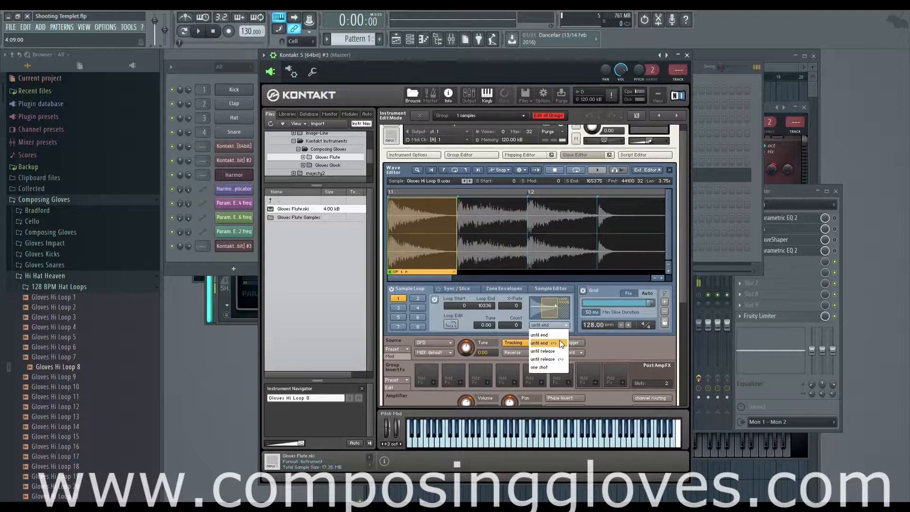
{"action": "left_click", "coordinate": [559, 343]}
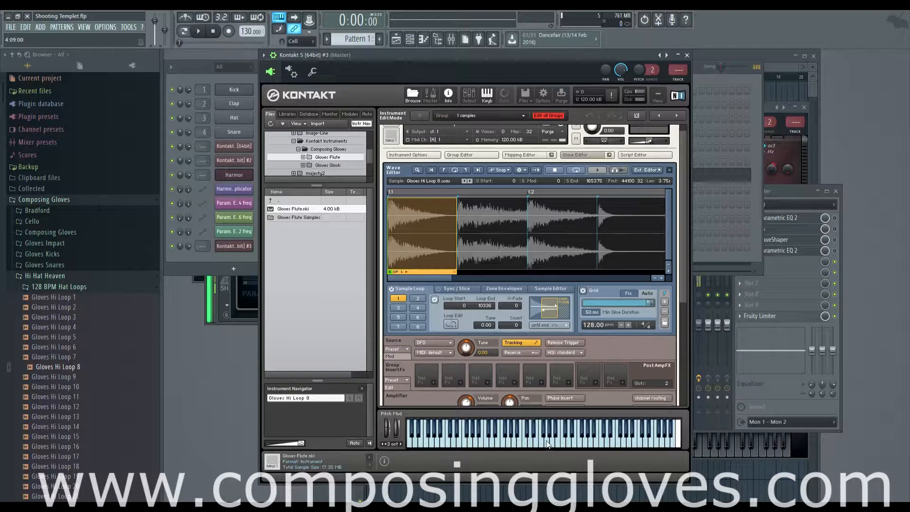
{"action": "left_click", "coordinate": [530, 56]}
{"action": "key", "text": "q"}
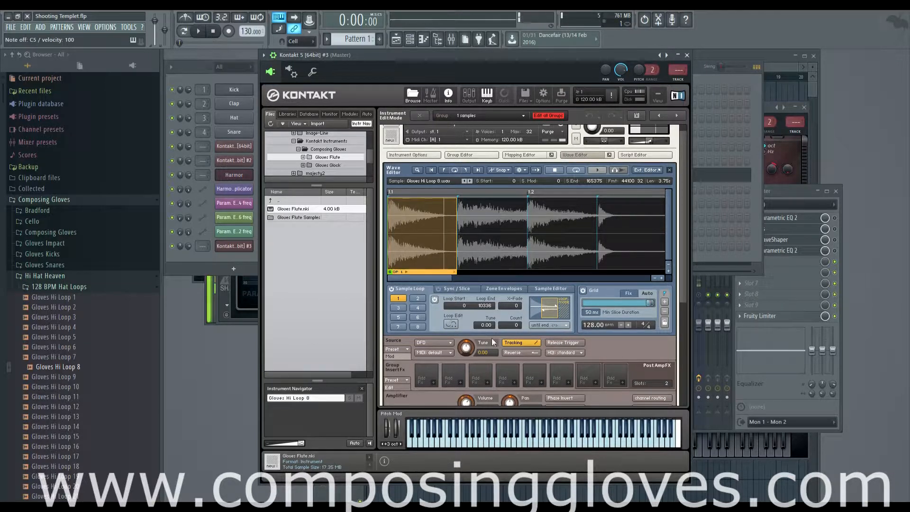
{"action": "mouse_move", "coordinate": [517, 326]}
{"action": "left_mouse_down"}
{"action": "mouse_move", "coordinate": [521, 303]}
{"action": "mouse_move", "coordinate": [513, 335]}
{"action": "left_mouse_up"}
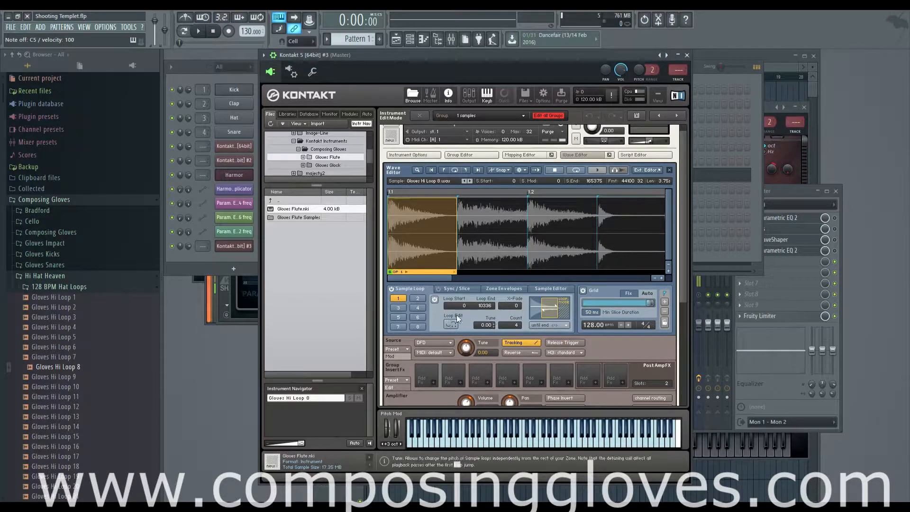
Activate sample loop 2 from 20671 to 41342, set its count to 2, and audition both loops on C5
{"action": "left_click", "coordinate": [417, 298]}
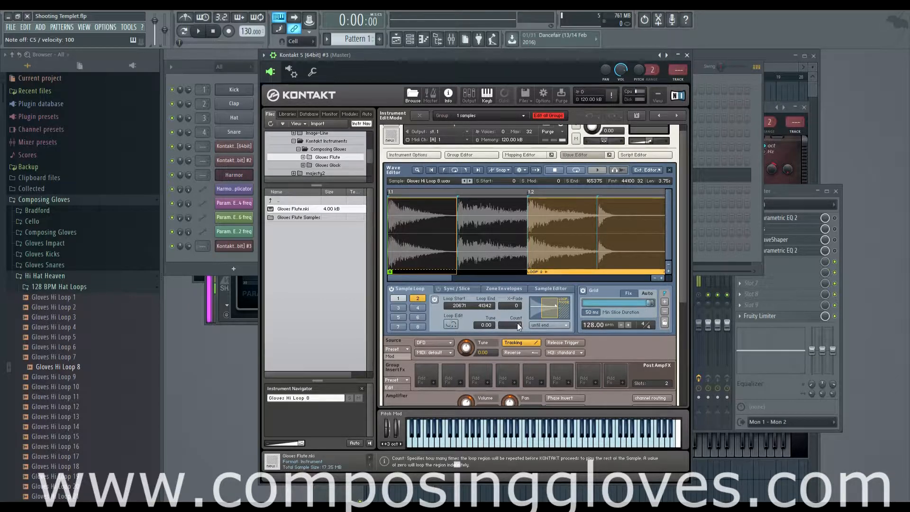
{"action": "left_click_drag", "start_coordinate": [517, 322], "coordinate": [517, 321]}
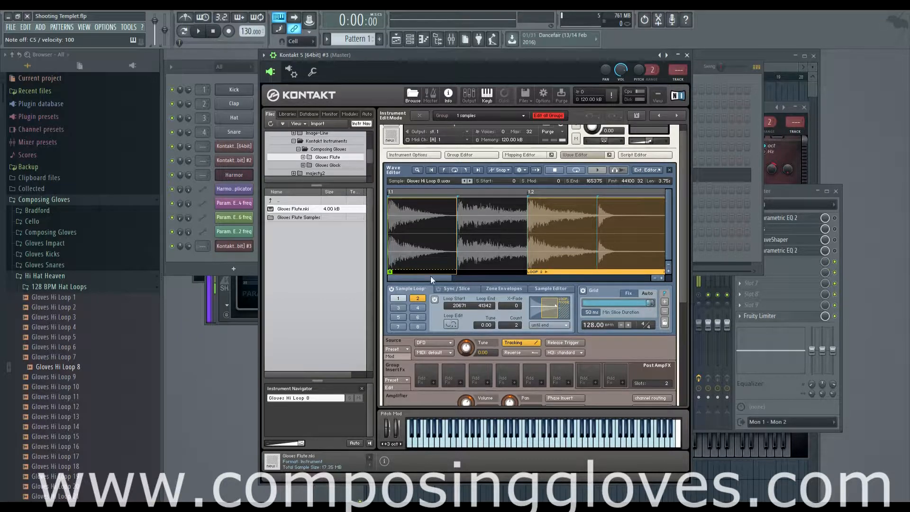
{"action": "left_click", "coordinate": [662, 277]}
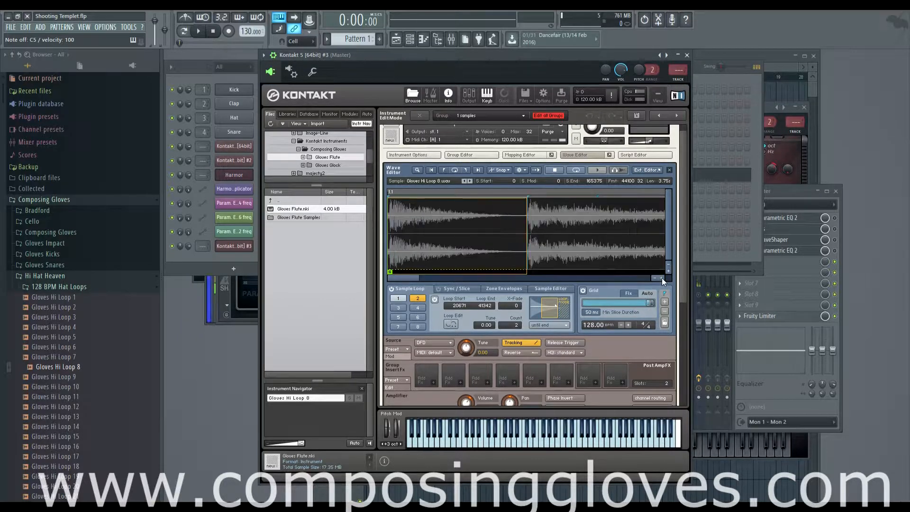
{"action": "left_click", "coordinate": [656, 278]}
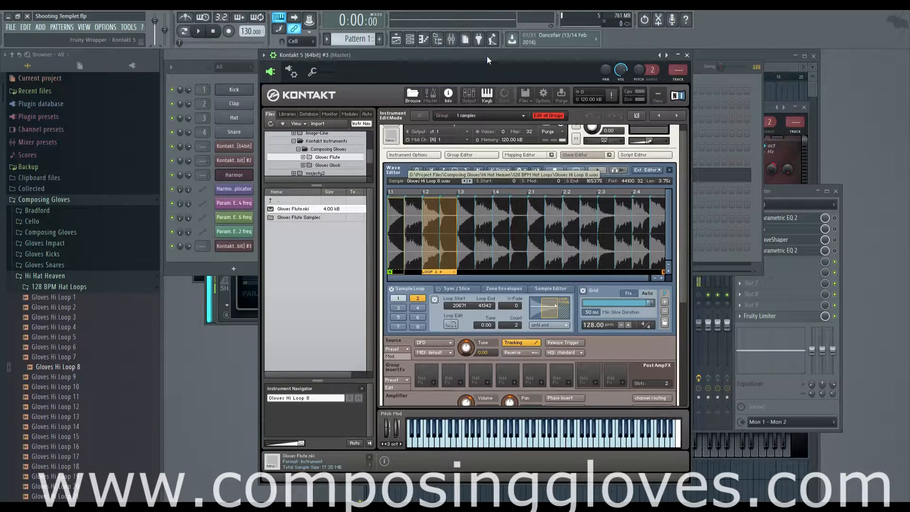
{"action": "key", "text": "z"}
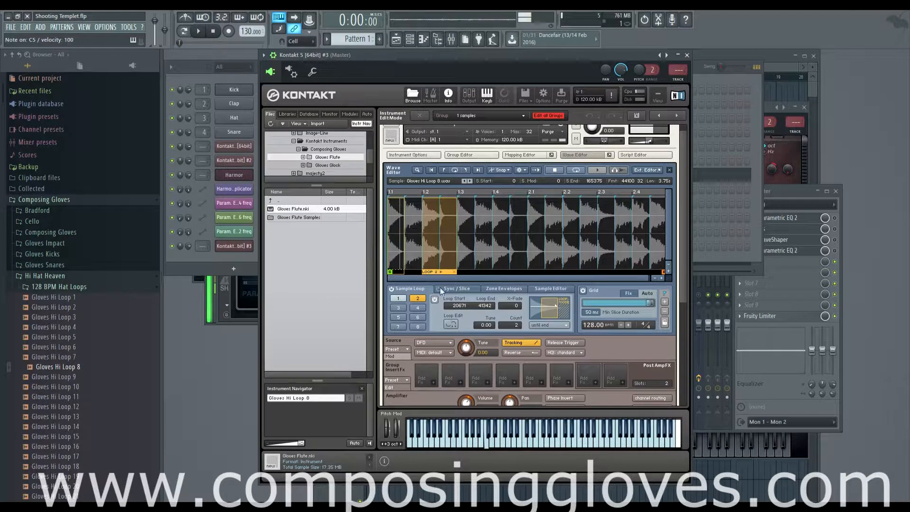
Set loop 1's mode back to until end and audition the two loops on C5
{"action": "left_click", "coordinate": [398, 299]}
{"action": "left_click", "coordinate": [551, 325]}
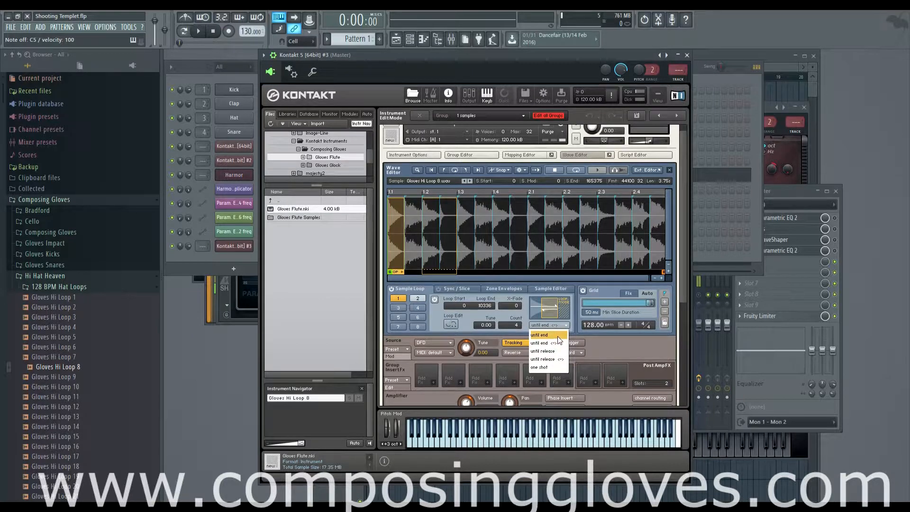
{"action": "left_click", "coordinate": [558, 337]}
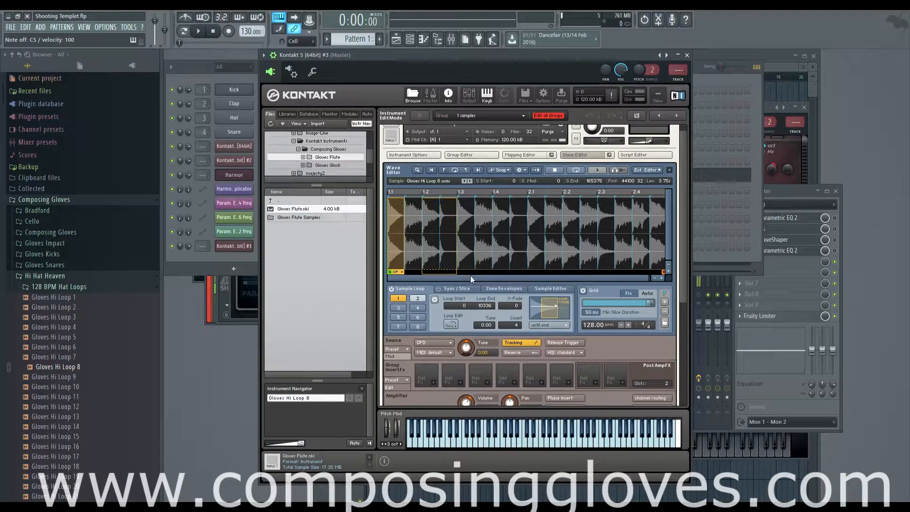
{"action": "key", "text": "z"}
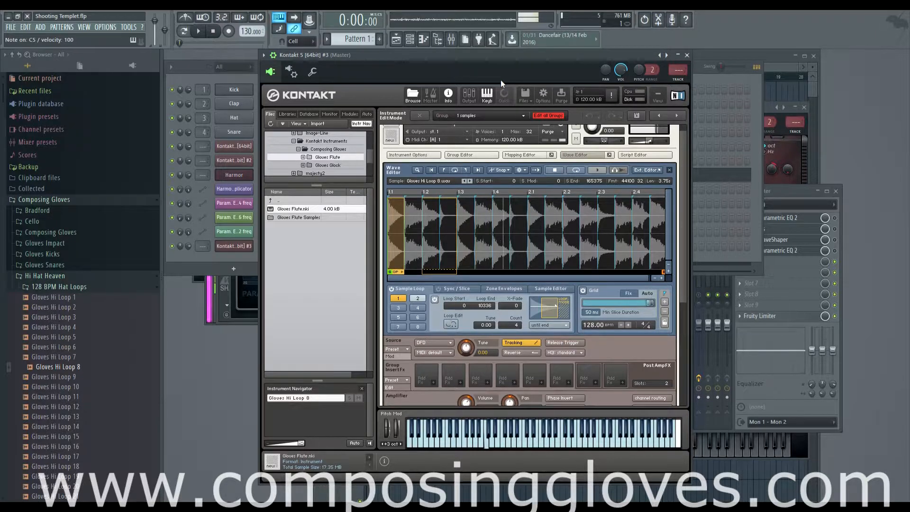
Try loop 1 in until end <-> mode with a count of 3 and audition it
{"action": "left_click", "coordinate": [545, 325]}
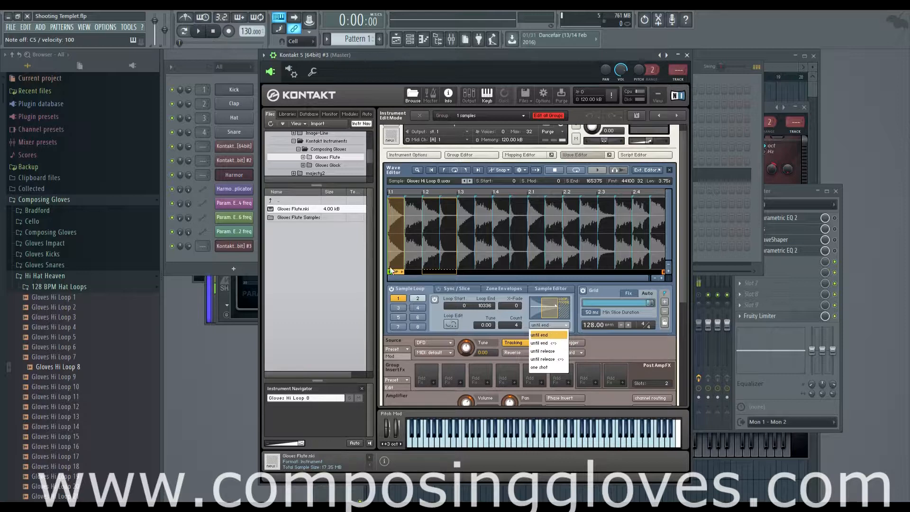
{"action": "left_click", "coordinate": [561, 346]}
{"action": "left_click", "coordinate": [520, 327]}
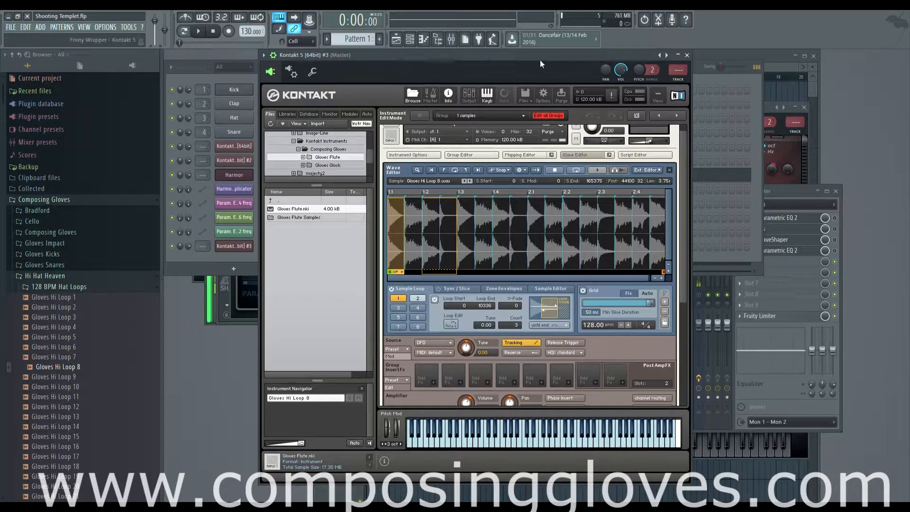
{"action": "left_click", "coordinate": [582, 171]}
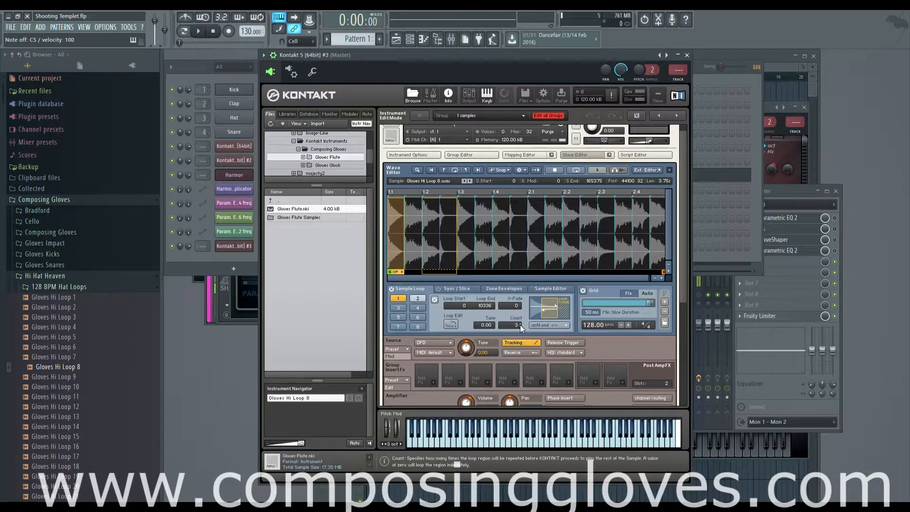
Set loop 1's mode to until end and its count to 2
{"action": "left_click", "coordinate": [545, 325]}
{"action": "left_click", "coordinate": [553, 333]}
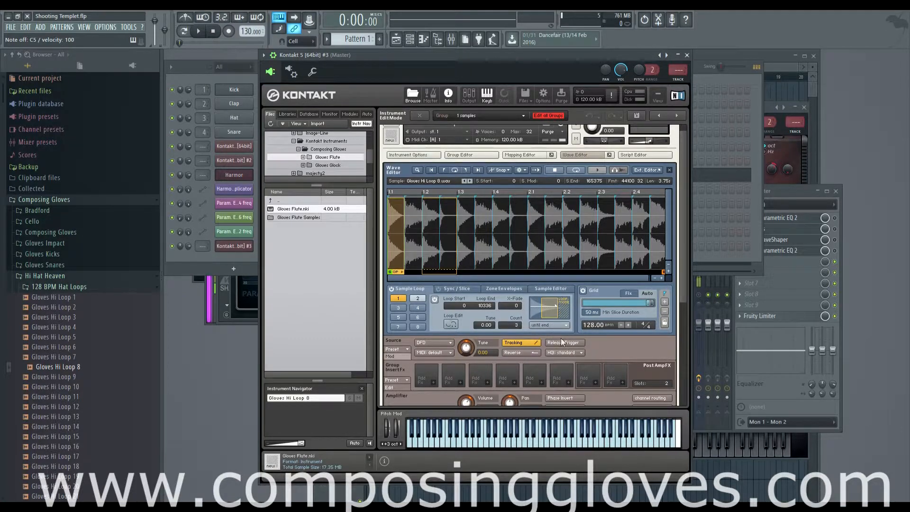
{"action": "left_click", "coordinate": [519, 328]}
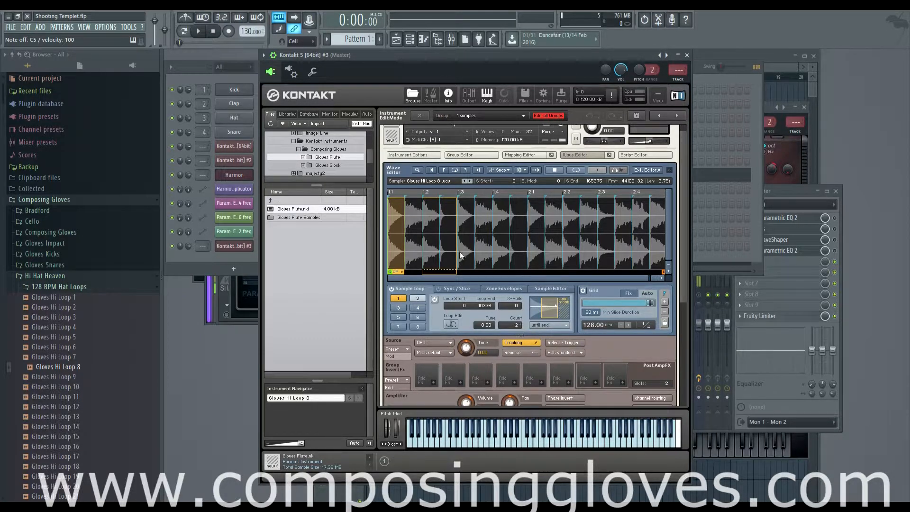
Set loop 2's mode to until release <-> and audition the hi-hat loop on C5
{"action": "left_click", "coordinate": [418, 298]}
{"action": "left_click", "coordinate": [533, 326]}
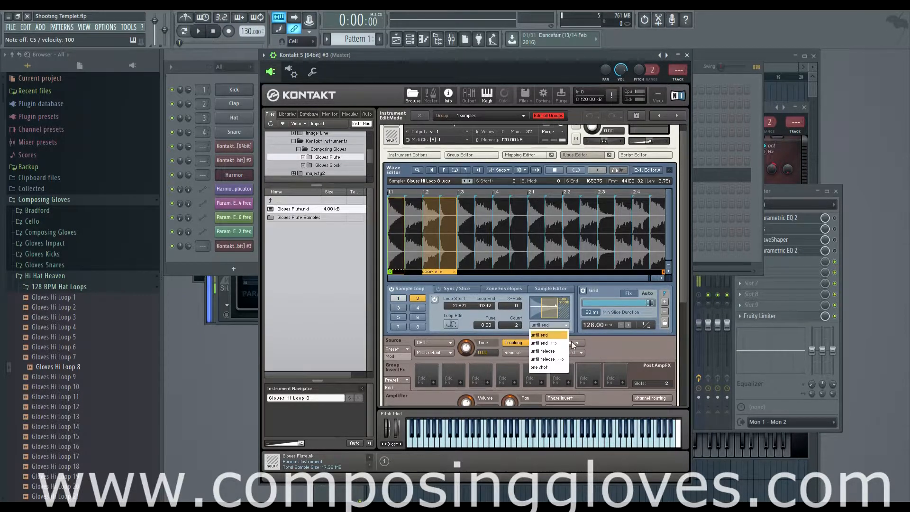
{"action": "left_click", "coordinate": [557, 358]}
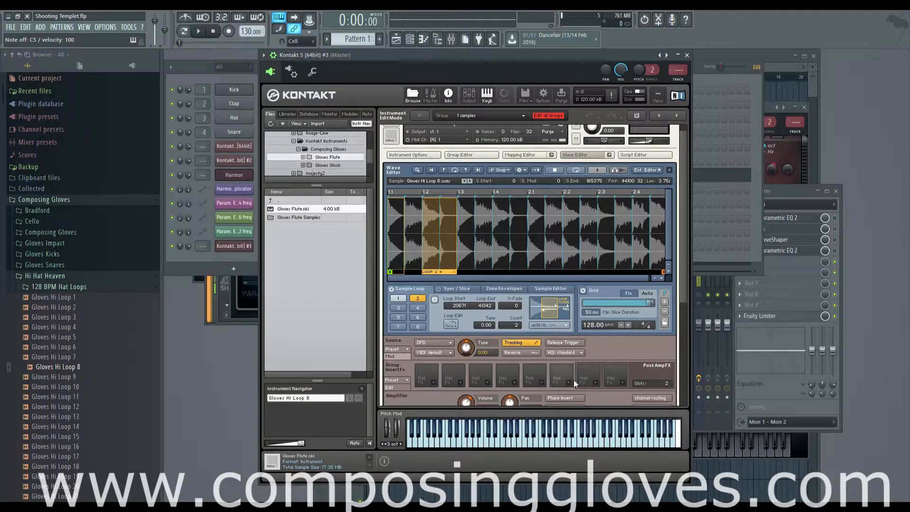
{"action": "key", "text": "z"}
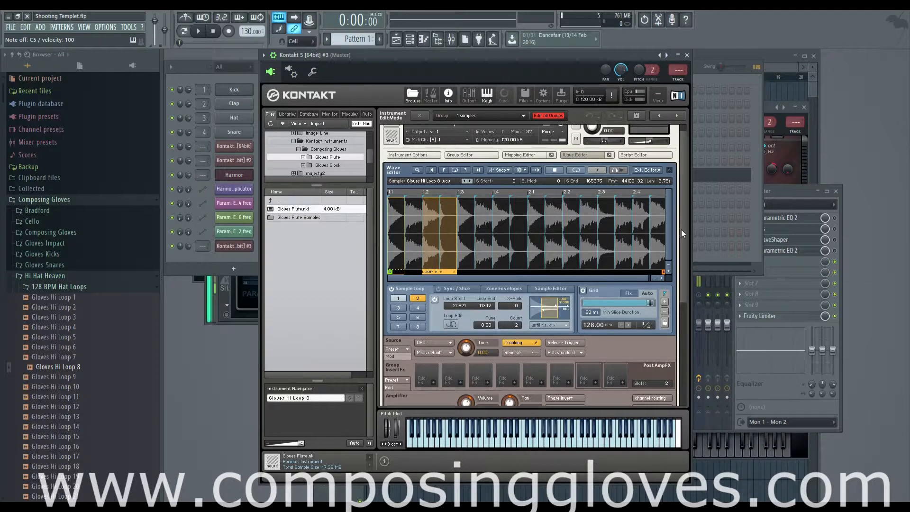
Select sample loop 1 again for editing in the Wave Editor
{"action": "scroll", "coordinate": [684, 249], "scroll_direction": "down", "scroll_amount": 1}
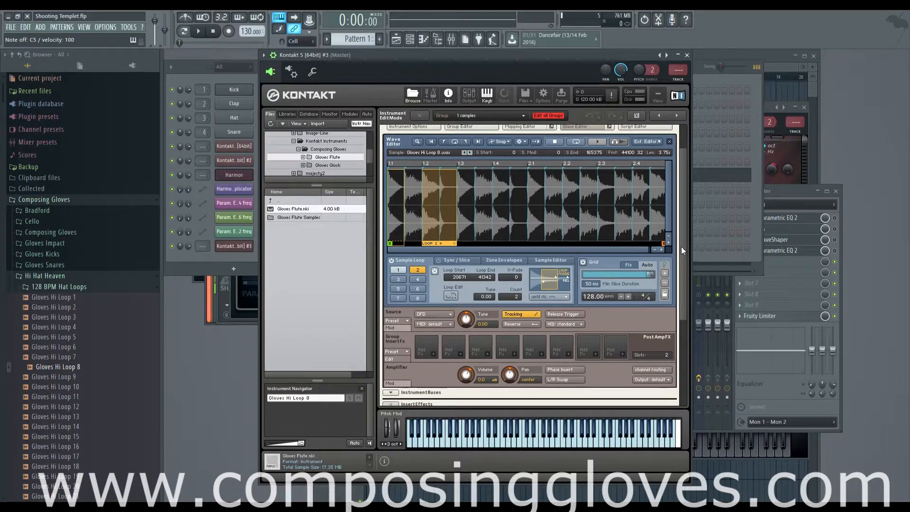
{"action": "scroll", "coordinate": [681, 247], "scroll_direction": "up", "scroll_amount": 1}
{"action": "left_click", "coordinate": [399, 301]}
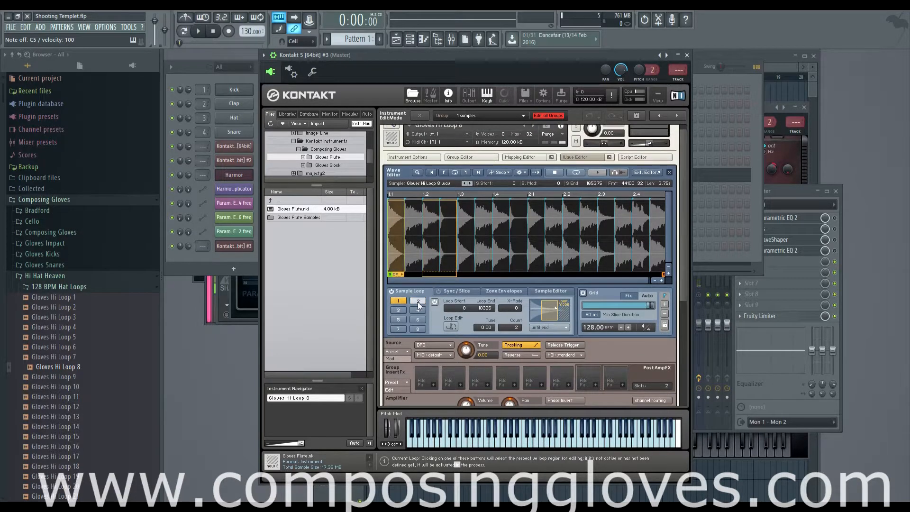